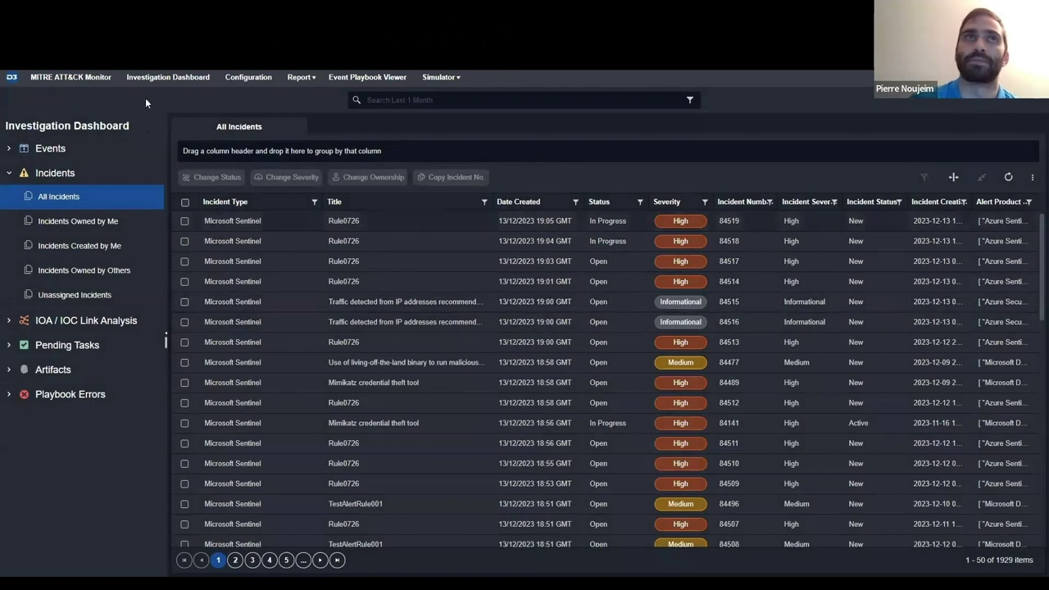
# Compare the incident list in D3 with the one in Microsoft Sentinel, checking incident 84517 in both.
pyautogui.hotkey('alt', 'Tab')
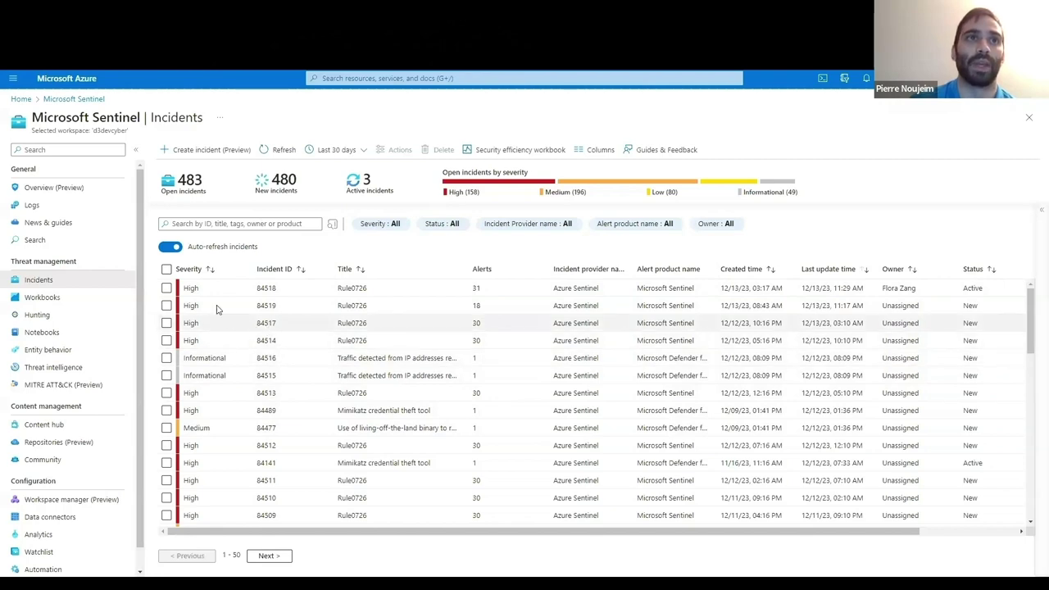
pyautogui.hotkey('alt', 'Tab')
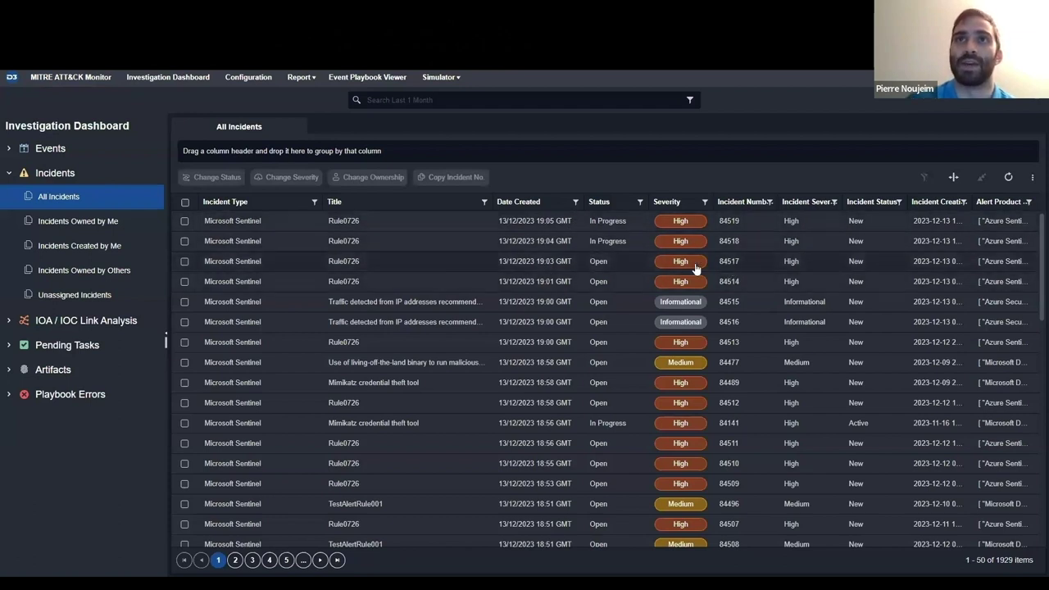
pyautogui.hotkey('alt', 'Tab')
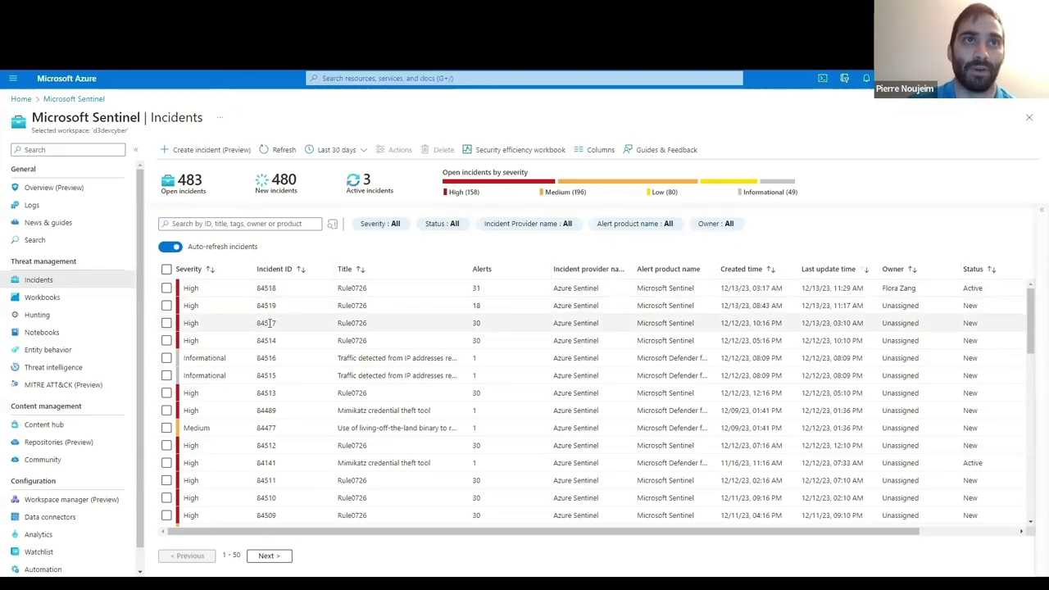
pyautogui.hotkey('alt', 'Tab')
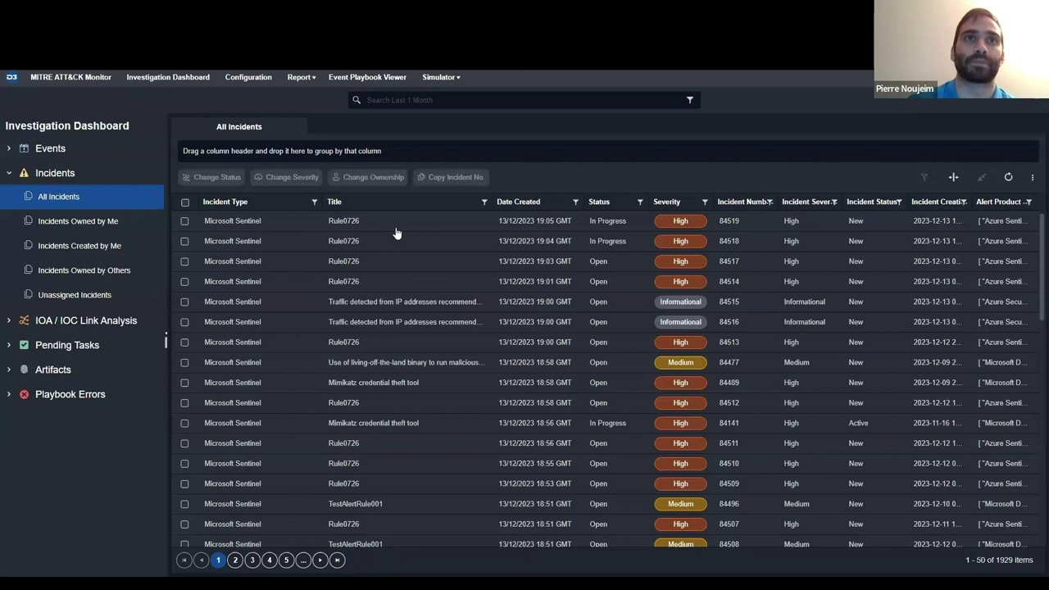
# Open incident 84517 in D3 and set its status to In Progress.
pyautogui.click(394, 266)
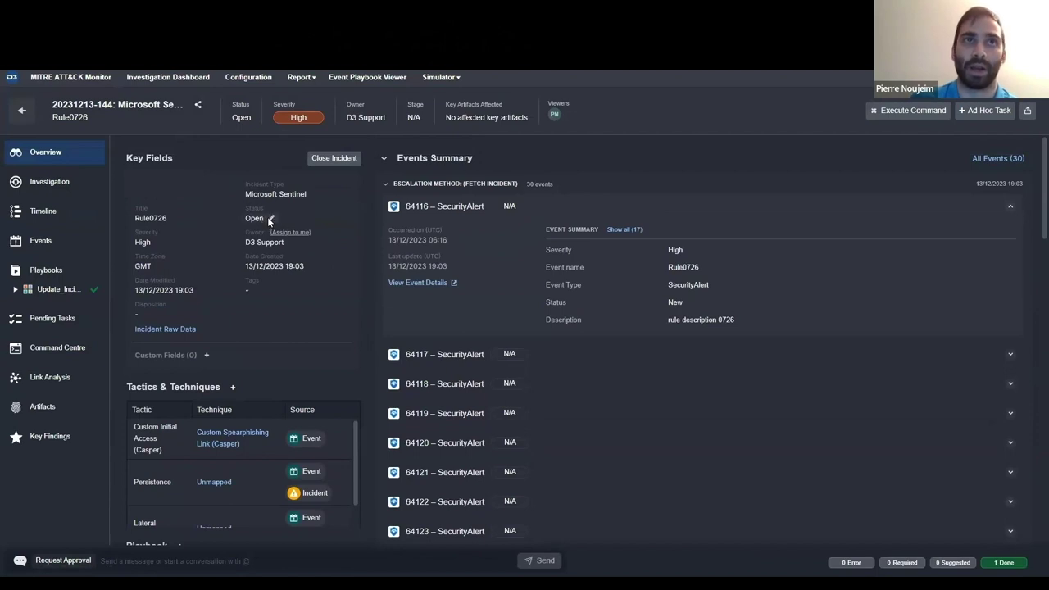
pyautogui.click(270, 218)
pyautogui.click(412, 241)
pyautogui.click(587, 427)
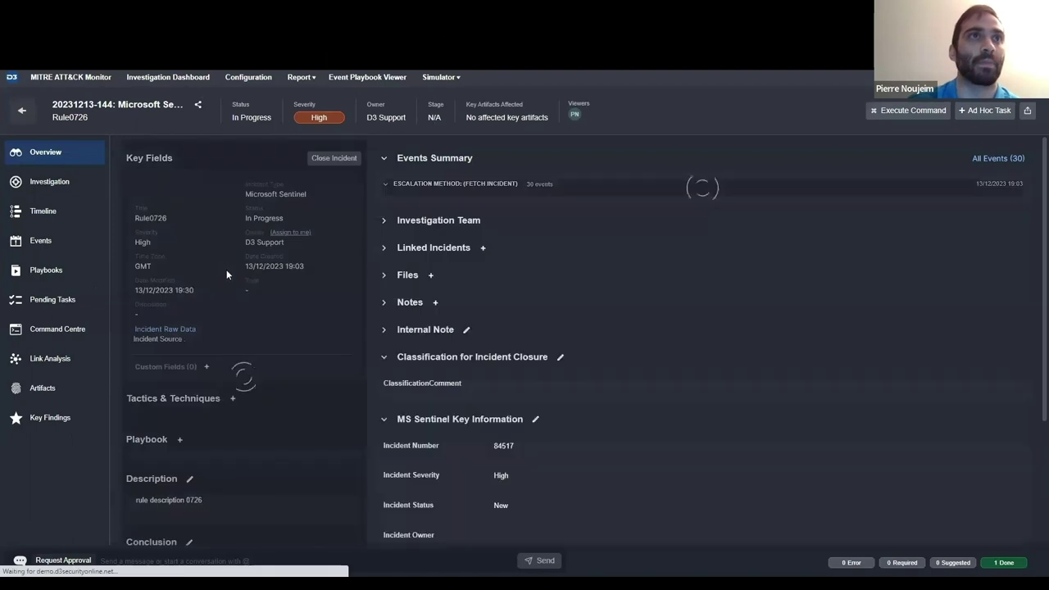
# Change the incident's owner to the analyst listed directly after D3 Support and save the assignment.
pyautogui.click(290, 244)
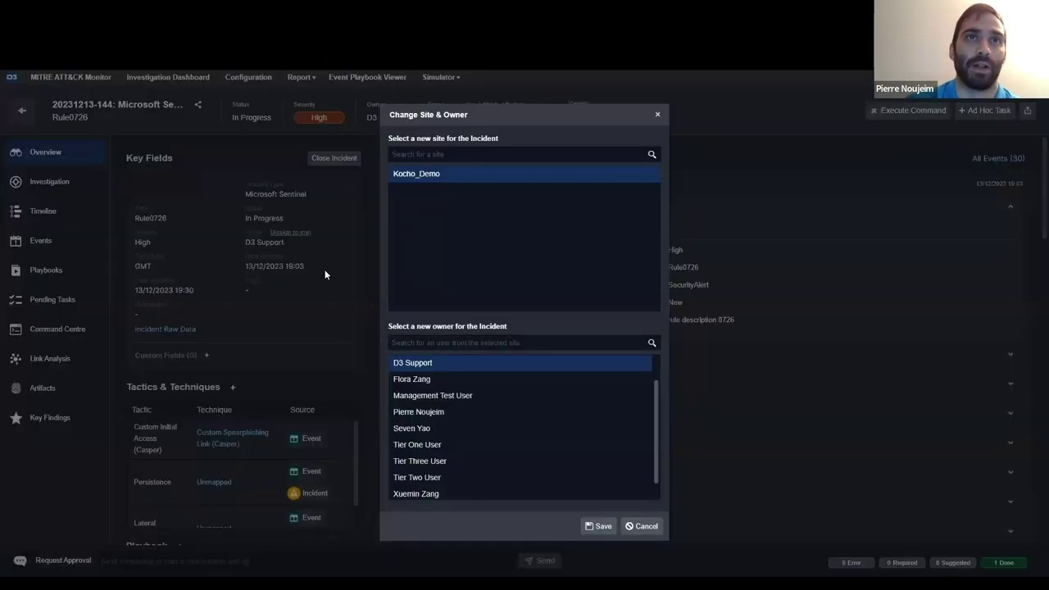
pyautogui.click(437, 378)
pyautogui.click(592, 524)
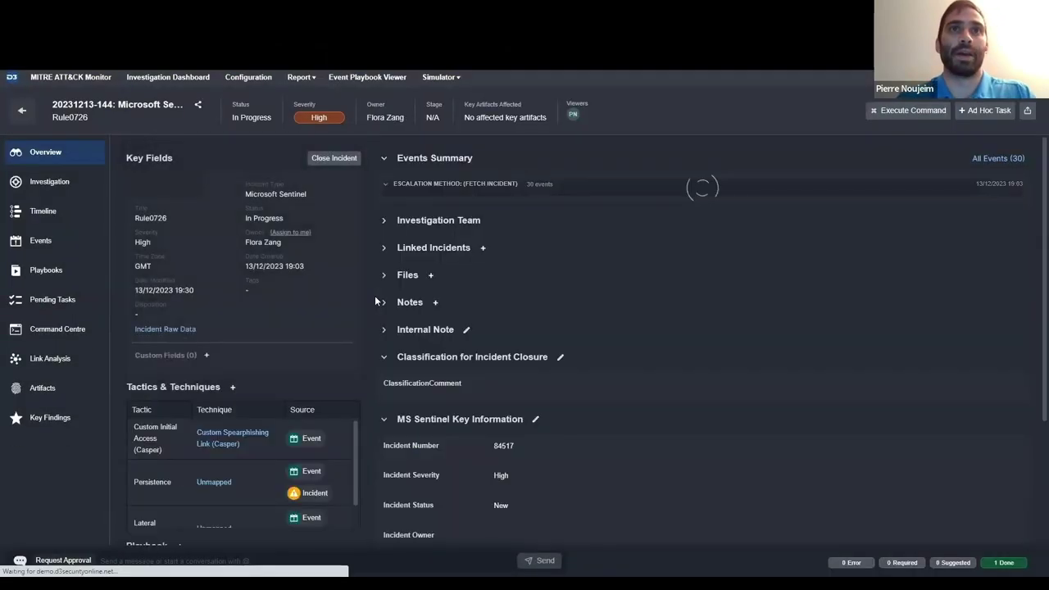
# Add an incident note reading "Incident is in progress. Beginning to work out of D3.".
pyautogui.scroll(-10, 374, 295)
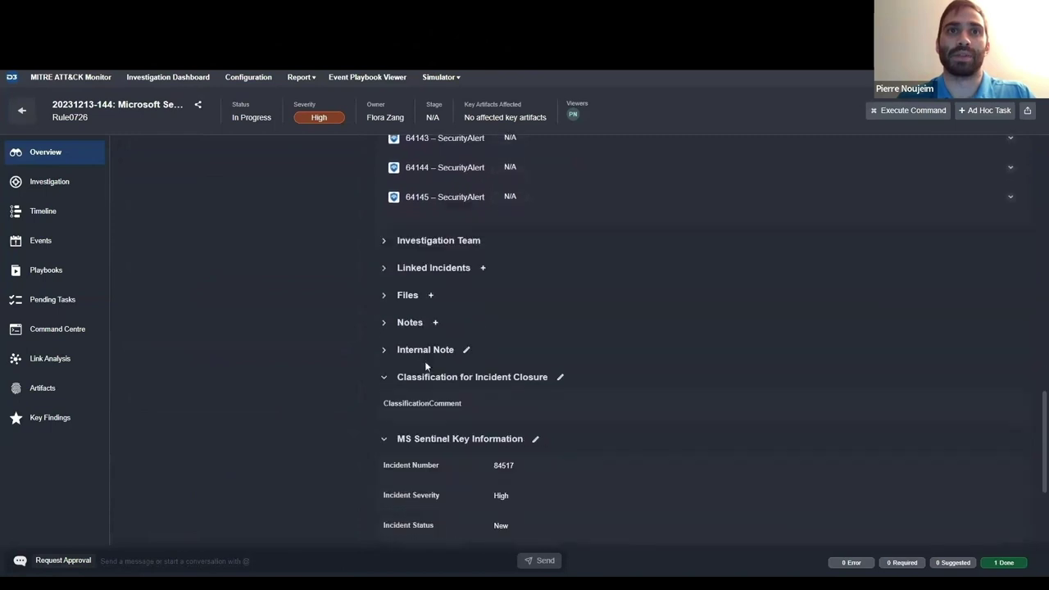
pyautogui.click(434, 323)
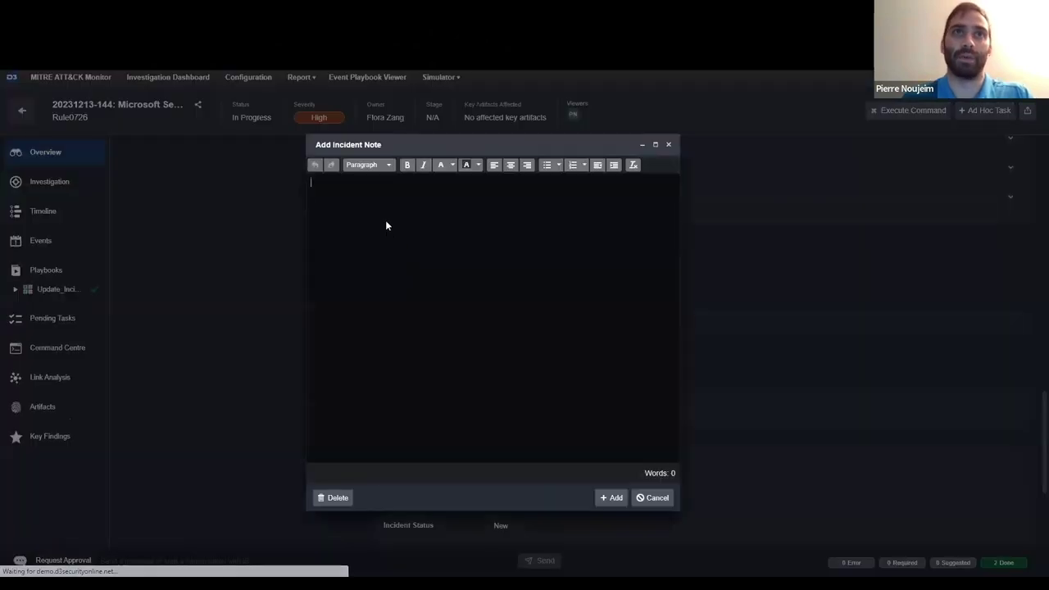
pyautogui.write('Inciden')
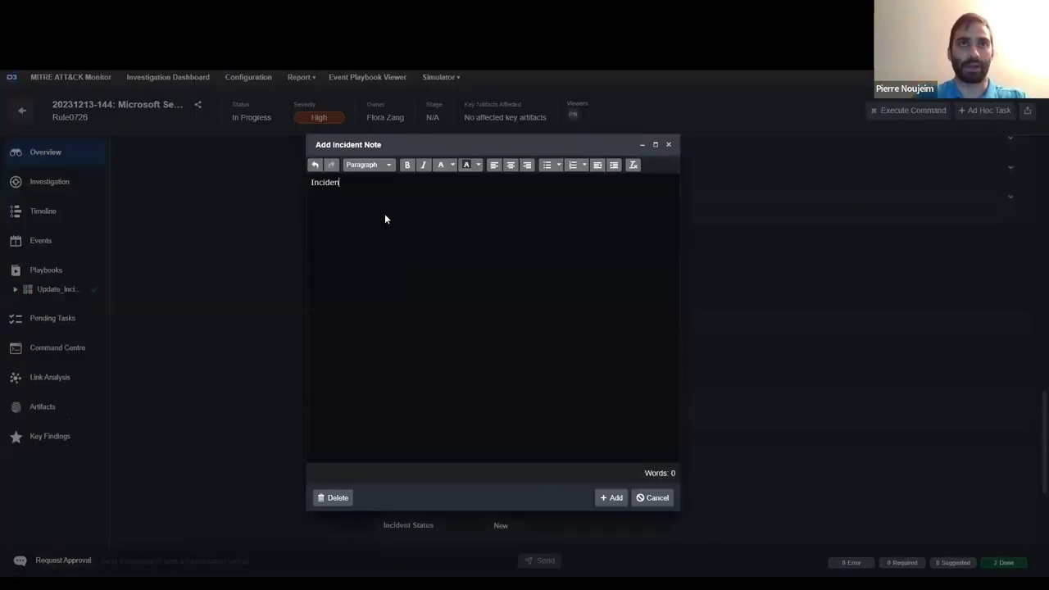
pyautogui.write('t is in progress. Beginning to w')
pyautogui.press('BackSpace')
pyautogui.write('s. Beginning to work out of D3.')
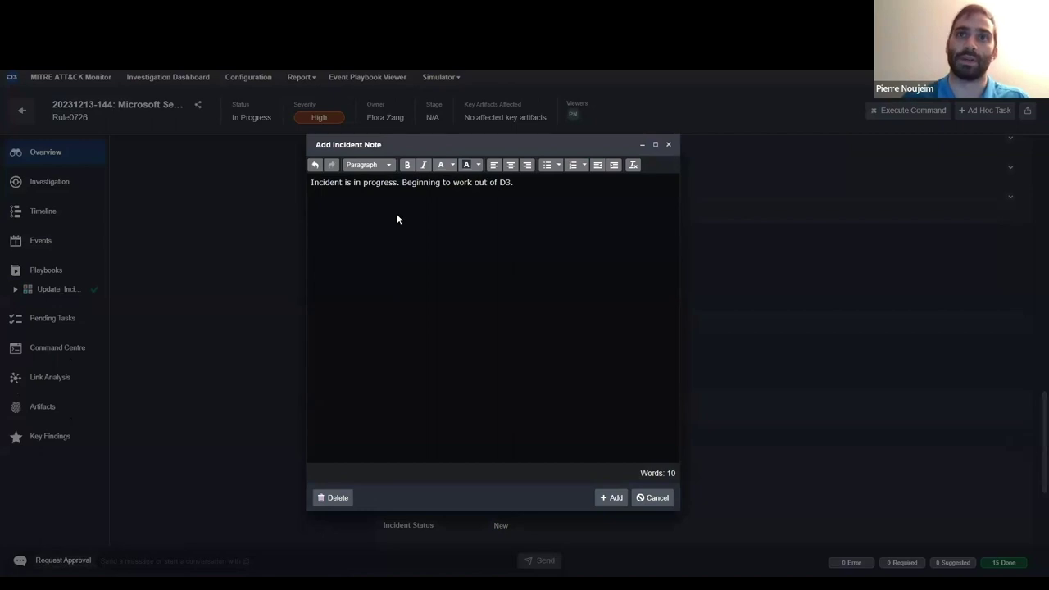
pyautogui.click(611, 498)
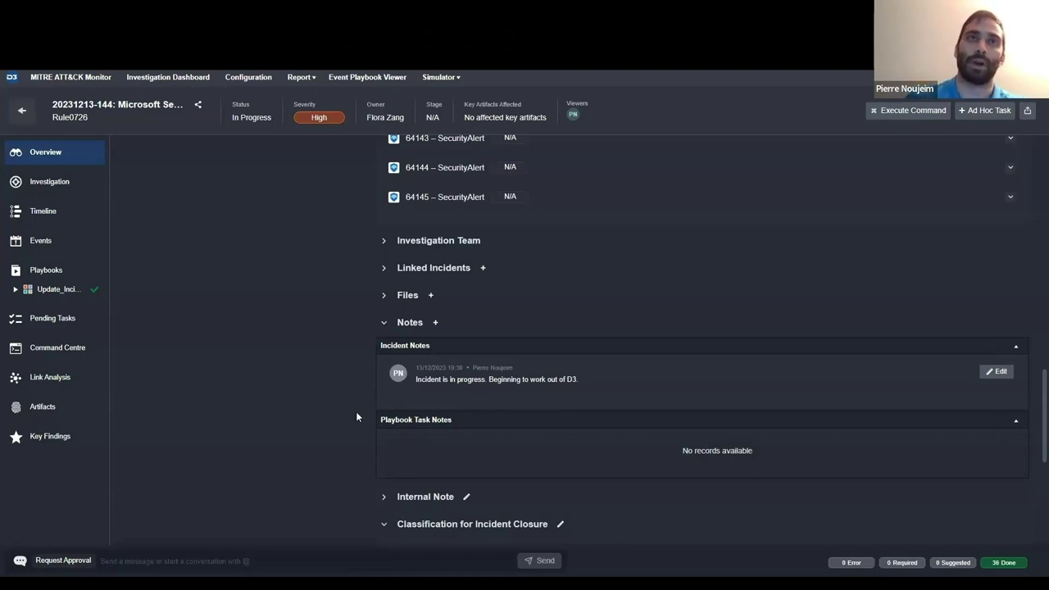
# Switch to Microsoft Sentinel and review incident 84517's owner, status and last comment in its details.
pyautogui.scroll(4, 357, 405)
pyautogui.scroll(5, 359, 401)
pyautogui.scroll(3, 358, 386)
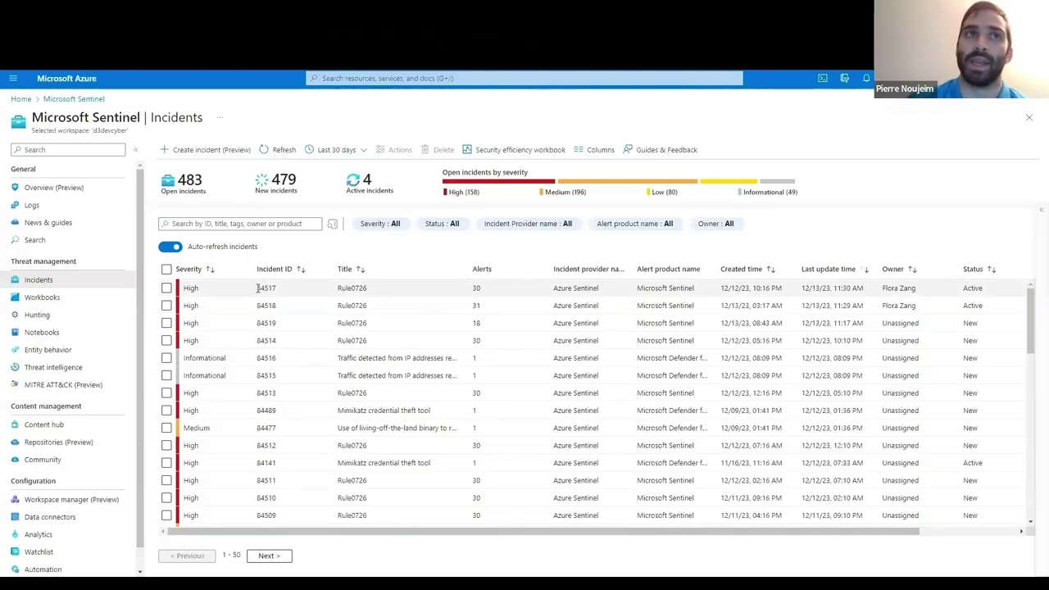
pyautogui.click(258, 288)
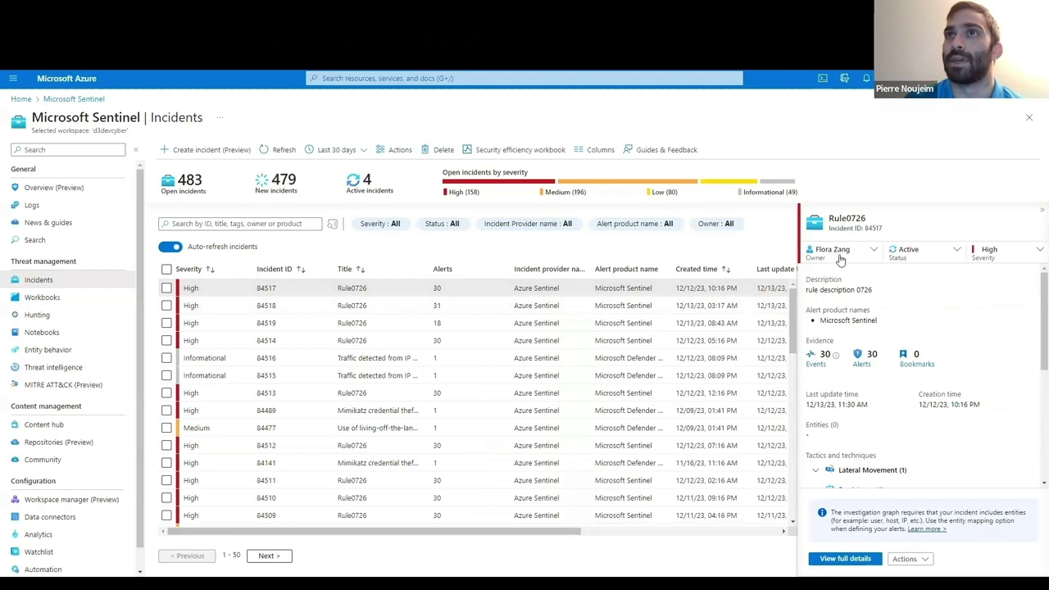
pyautogui.scroll(-5, 955, 321)
pyautogui.scroll(2, 955, 323)
pyautogui.scroll(-3, 918, 368)
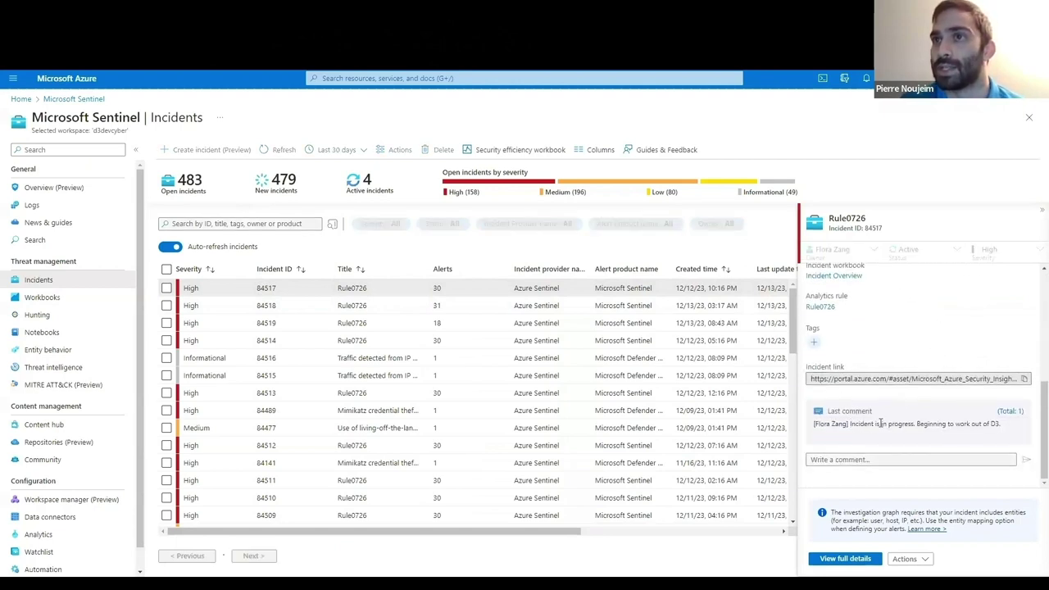
pyautogui.scroll(-3, 949, 398)
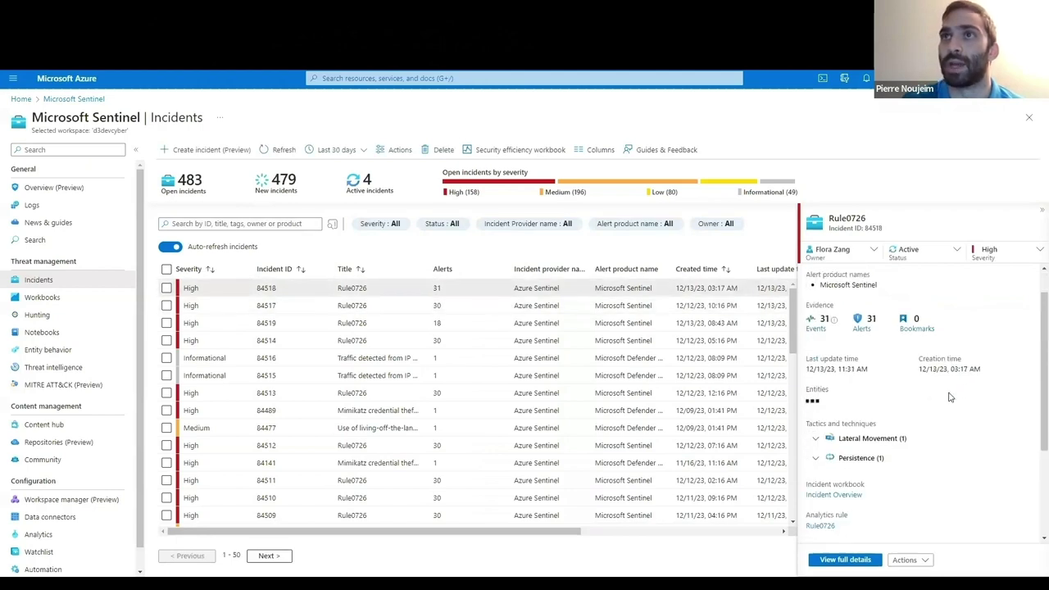
pyautogui.scroll(-3, 948, 398)
pyautogui.scroll(6, 902, 398)
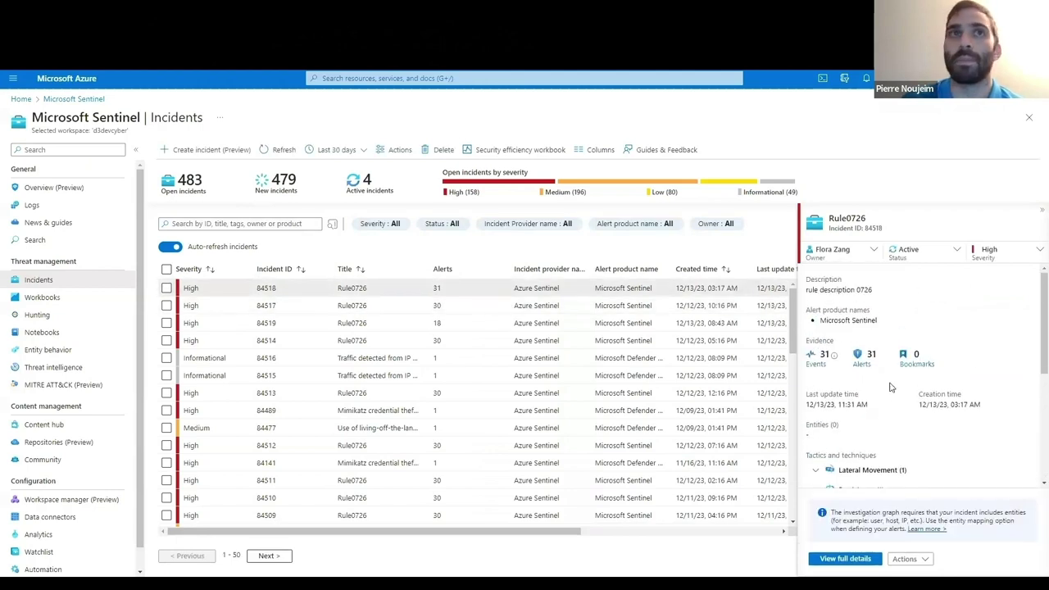
pyautogui.click(338, 305)
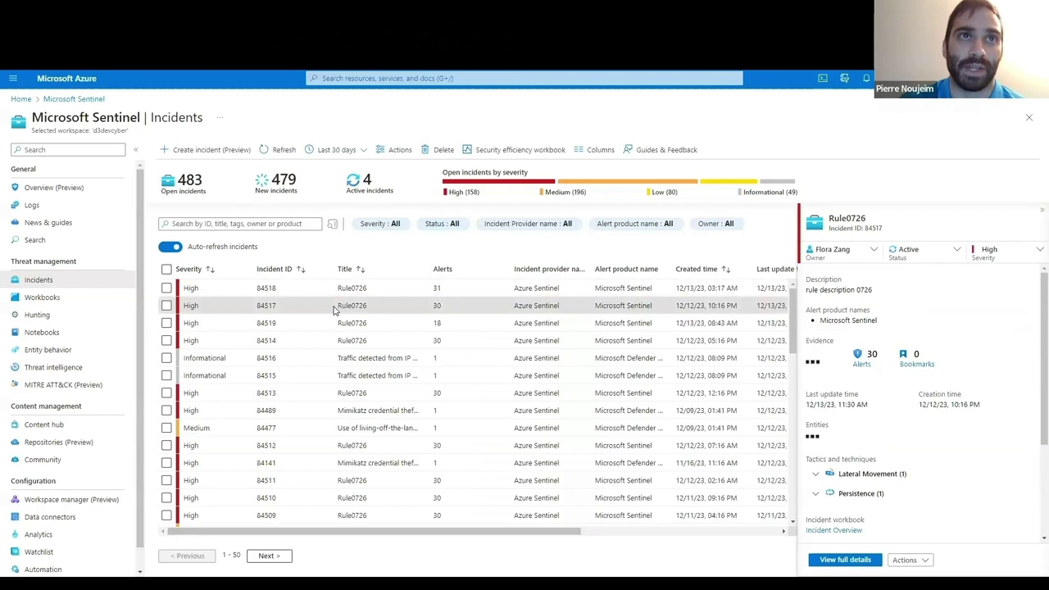
pyautogui.scroll(-5, 953, 309)
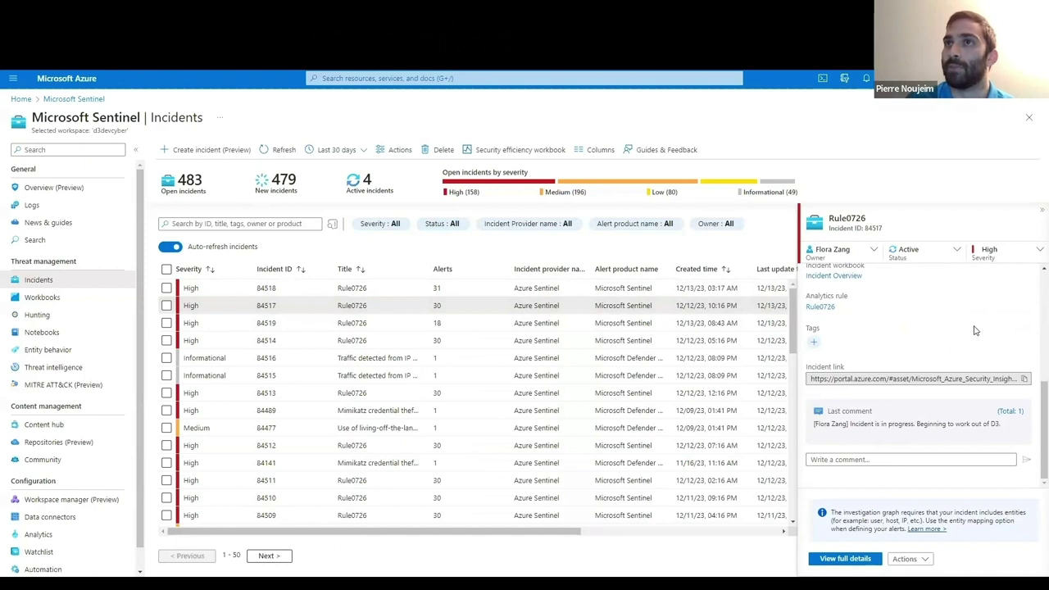
# Set the severity of incident 84517 to Low in Microsoft Sentinel.
pyautogui.scroll(5, 973, 329)
pyautogui.scroll(3, 975, 311)
pyautogui.click(1038, 251)
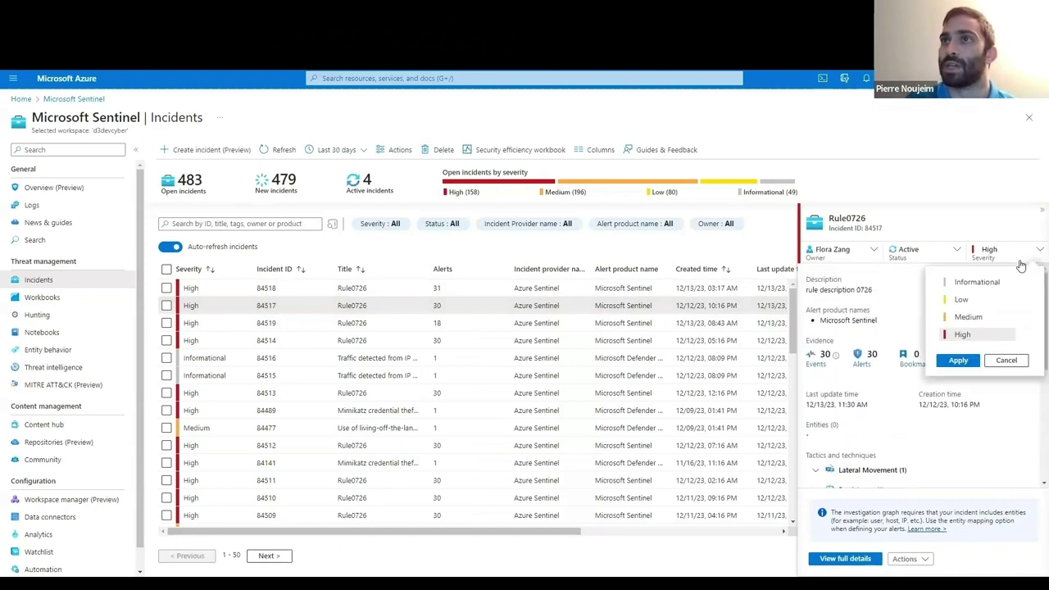
pyautogui.click(967, 300)
pyautogui.click(959, 360)
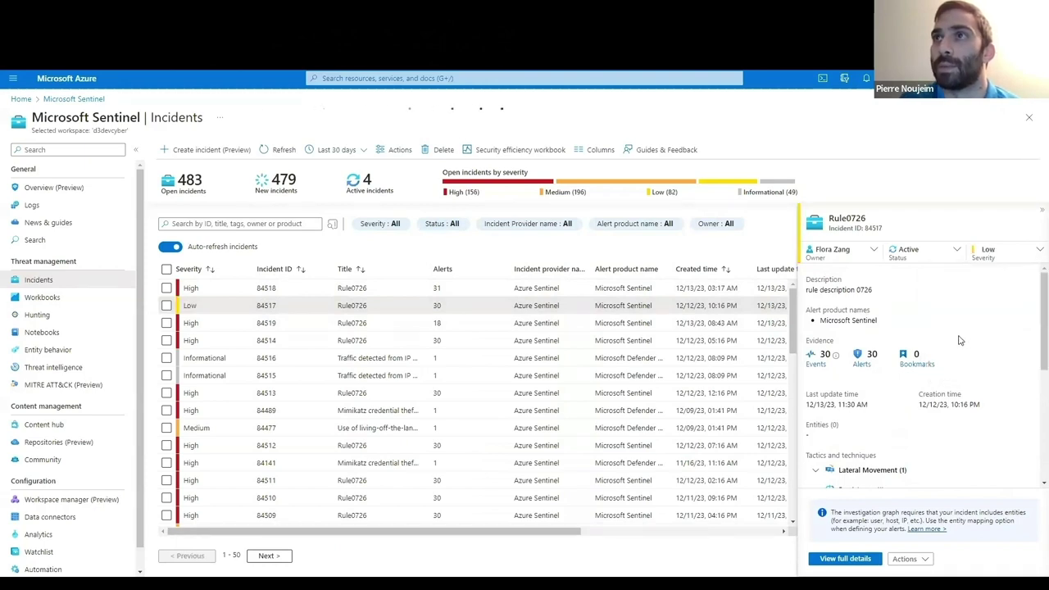
# Post the comment "After review, incident severity has decreased" on incident 84517.
pyautogui.scroll(-6, 960, 340)
pyautogui.click(879, 459)
pyautogui.write('After review,')
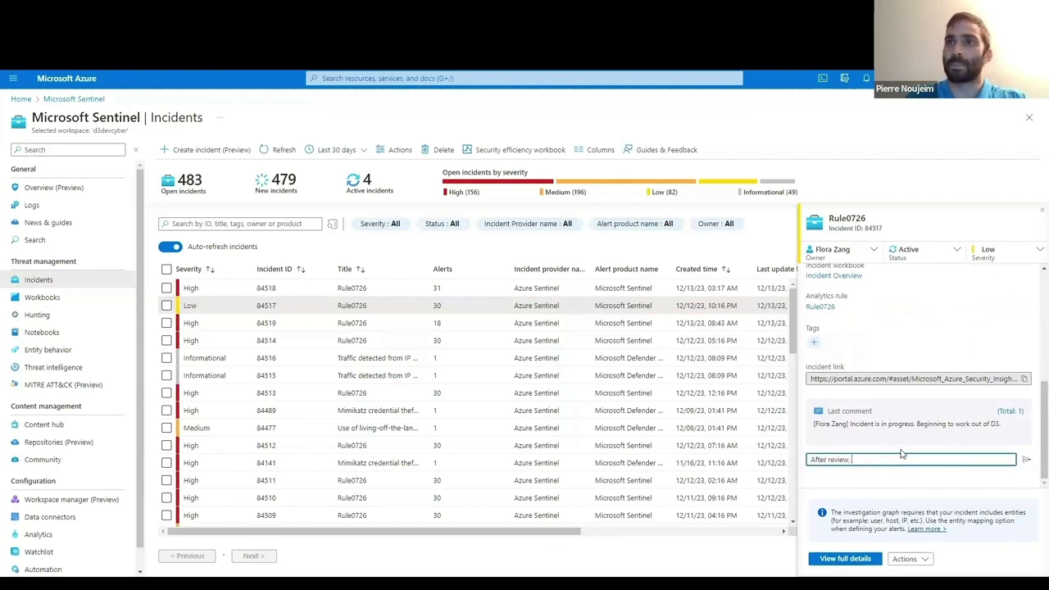
pyautogui.scroll(-5, 900, 453)
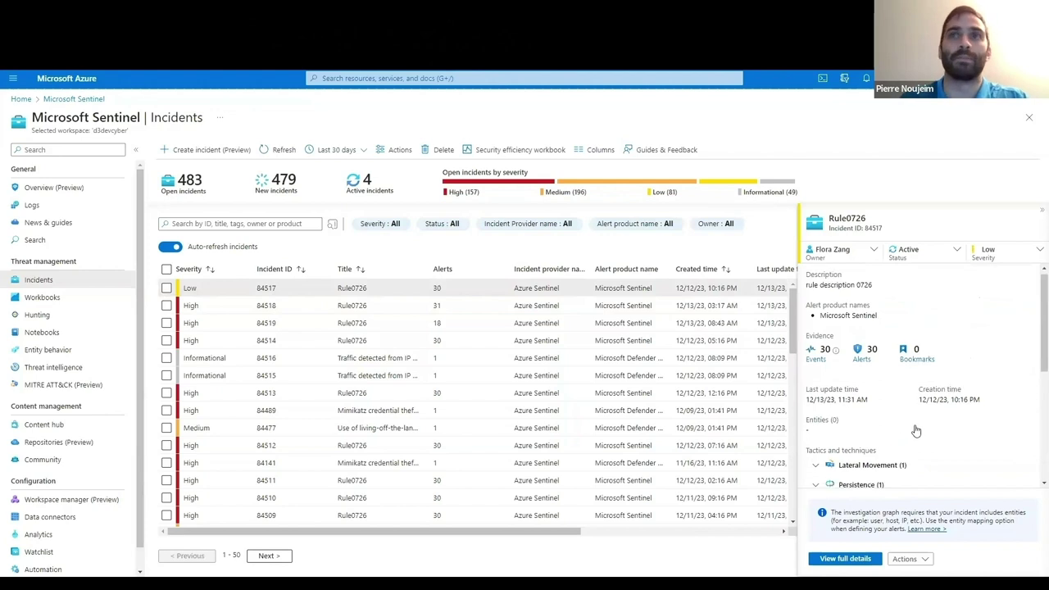
pyautogui.click(893, 460)
pyautogui.write('incident severity has decreased')
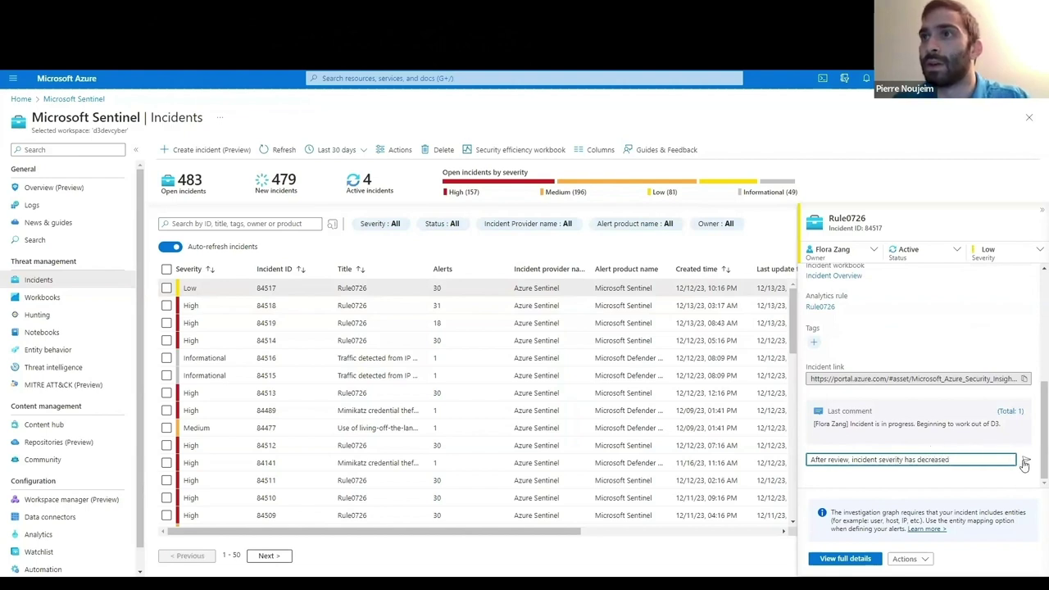
pyautogui.click(1026, 459)
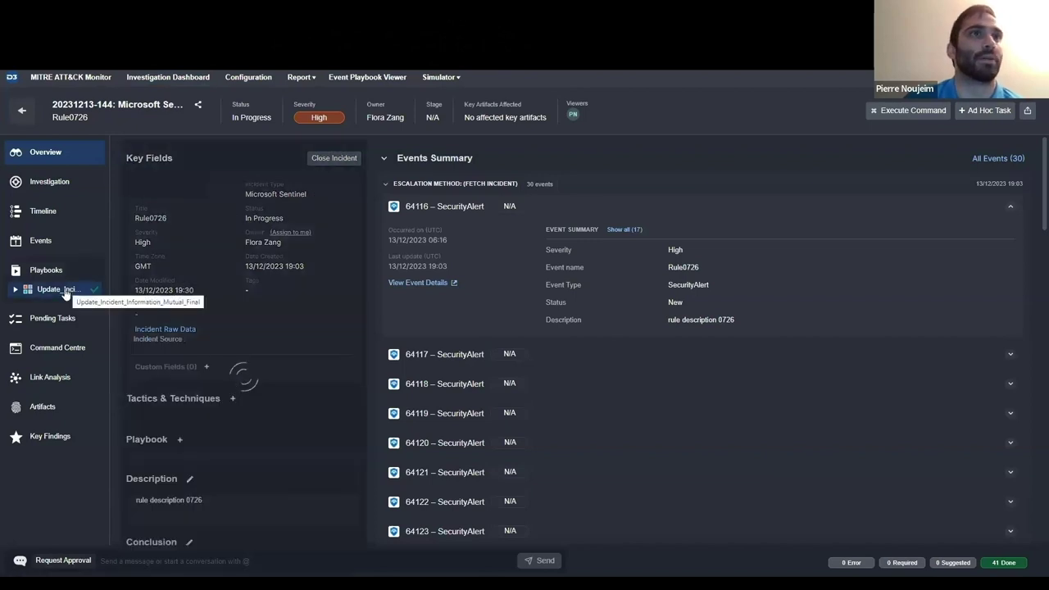
# Switch to D3, open the incident's Update_Incident_Information_Mutual_Final playbook and examine its triggers and the severity, owner, note and status change branches.
pyautogui.click(66, 291)
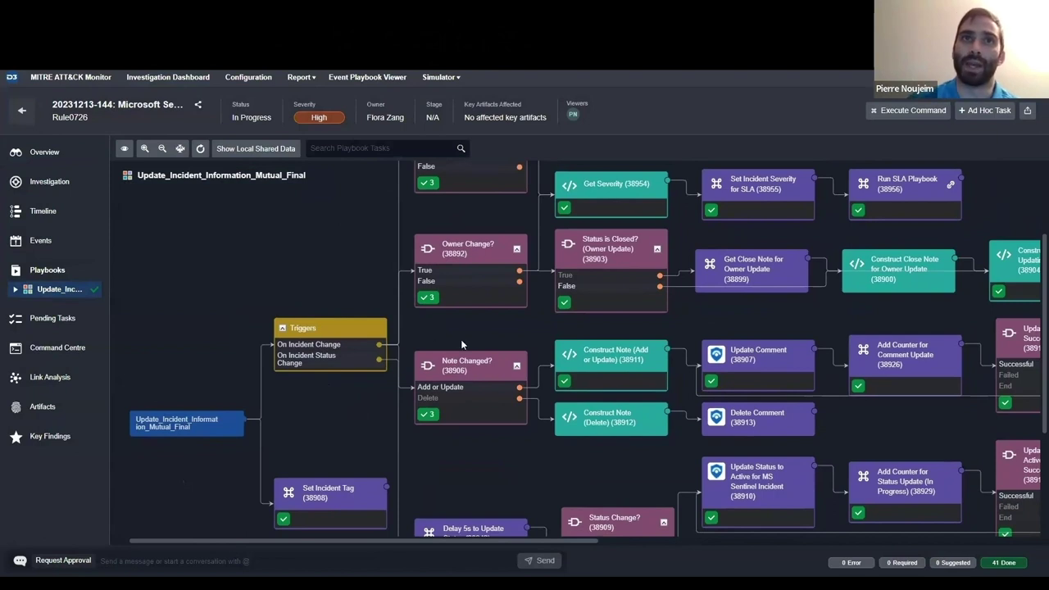
pyautogui.scroll(1, 460, 339)
pyautogui.scroll(1, 447, 319)
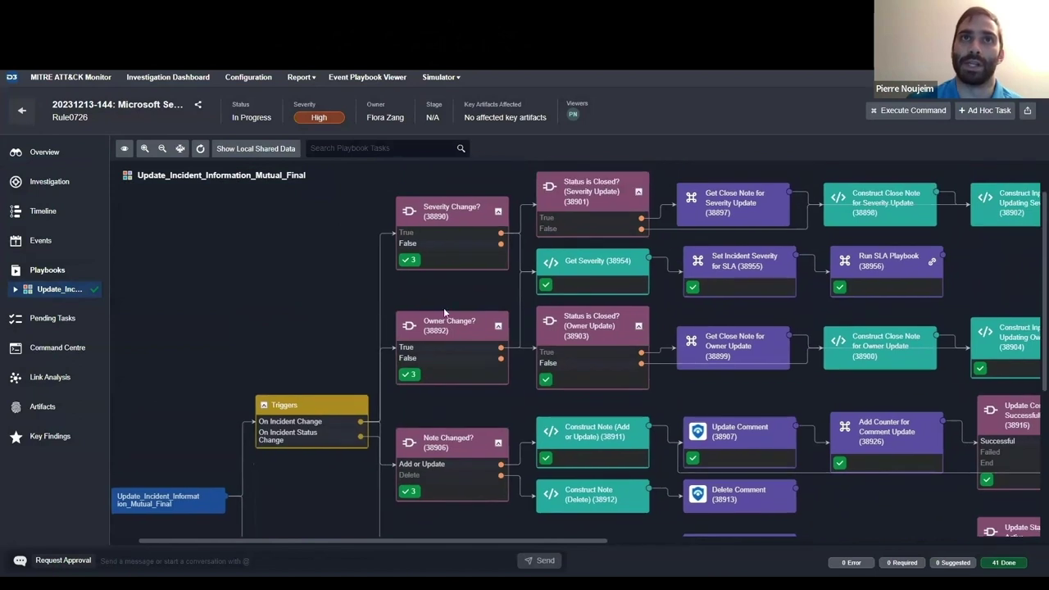
pyautogui.scroll(-6, 453, 302)
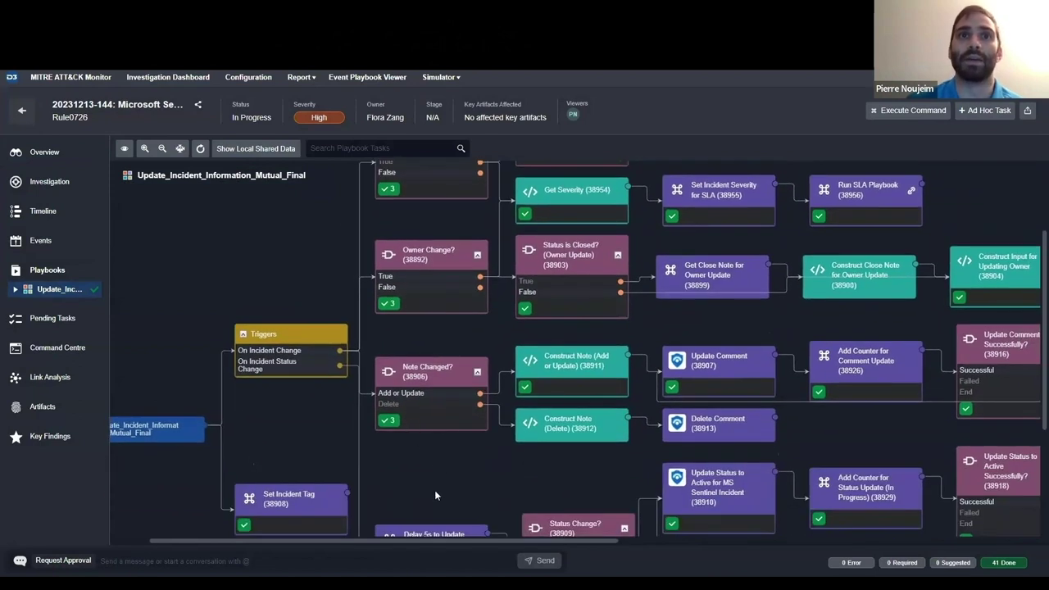
pyautogui.scroll(3, 407, 331)
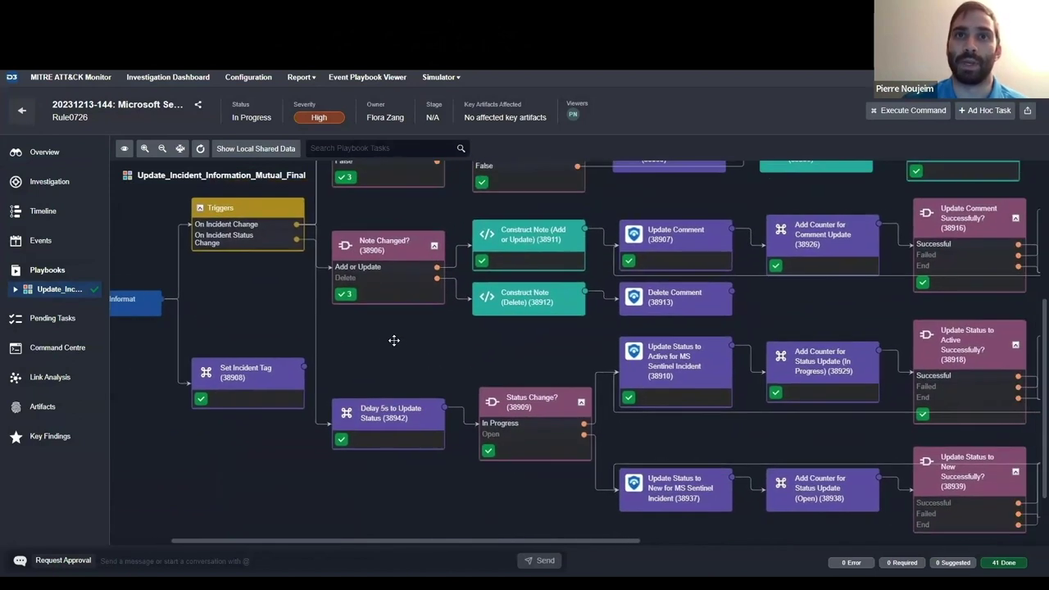
pyautogui.scroll(4, 441, 383)
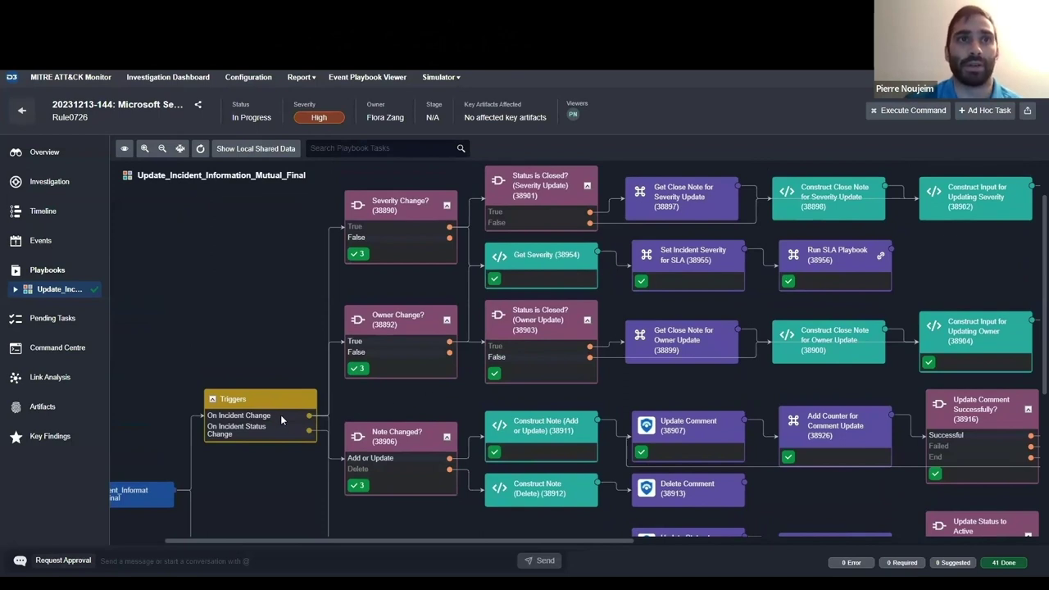
# Follow the playbook's note change branch from the On Incident Change trigger through Update Comment to its success check.
pyautogui.moveTo(441, 405); pyautogui.dragTo(424, 406)
pyautogui.scroll(-3, 424, 406)
pyautogui.hscroll(2, 424, 406)
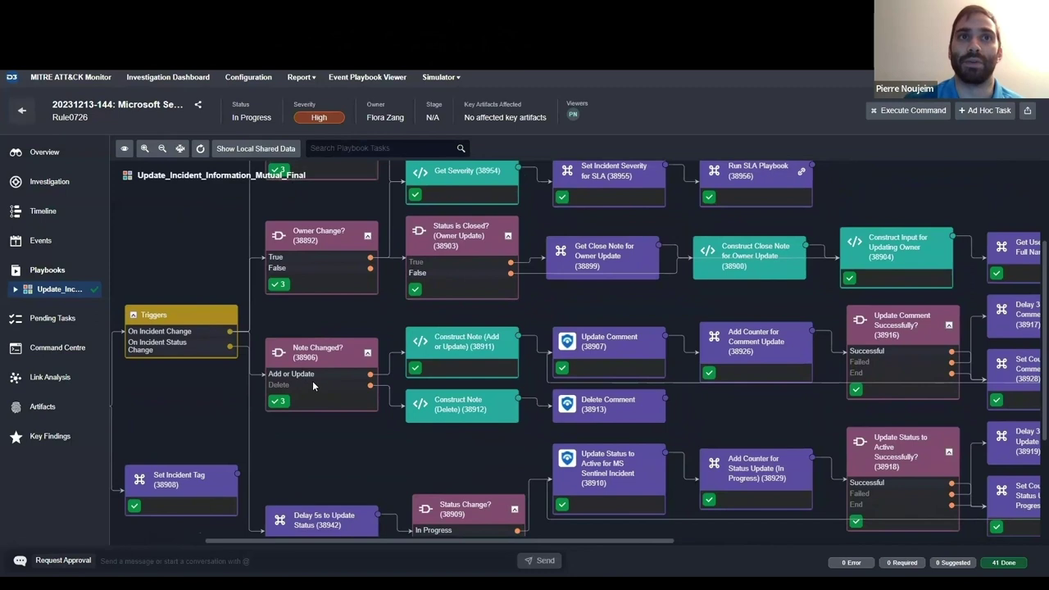
pyautogui.hscroll(3, 363, 450)
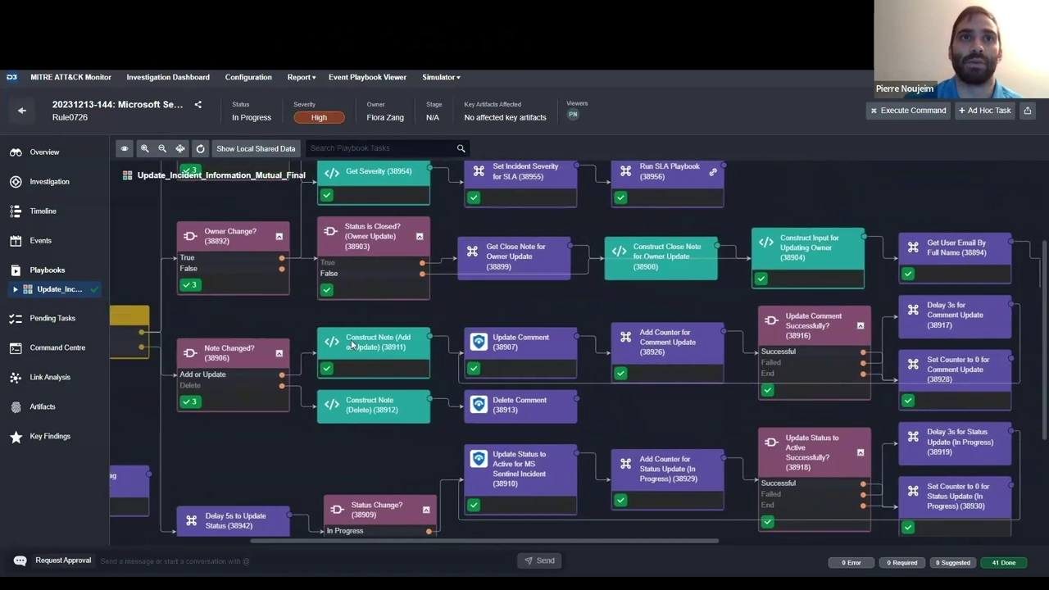
pyautogui.moveTo(447, 377); pyautogui.dragTo(385, 383)
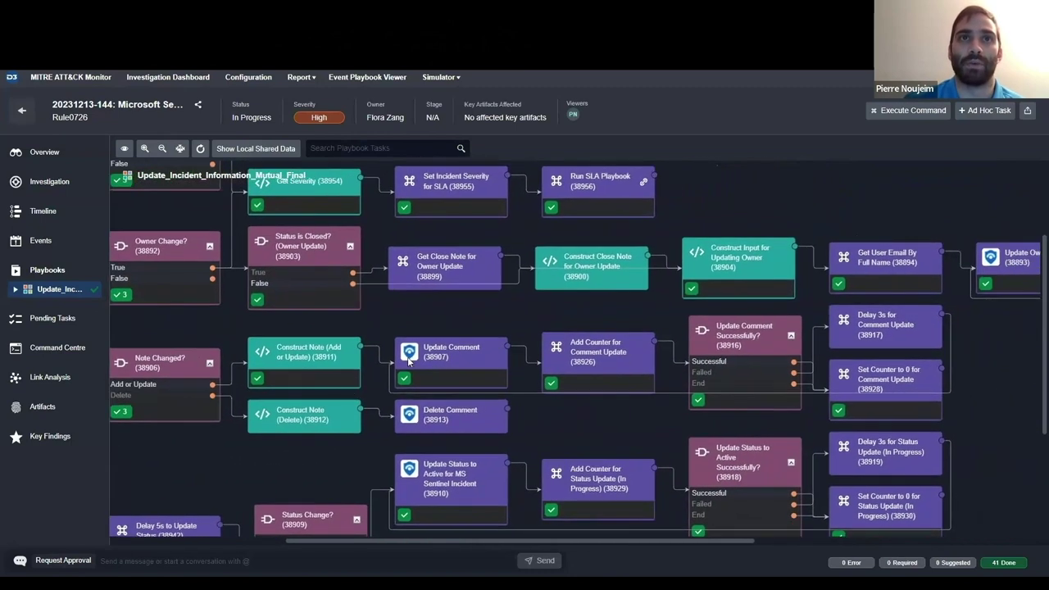
pyautogui.moveTo(605, 433); pyautogui.dragTo(485, 403)
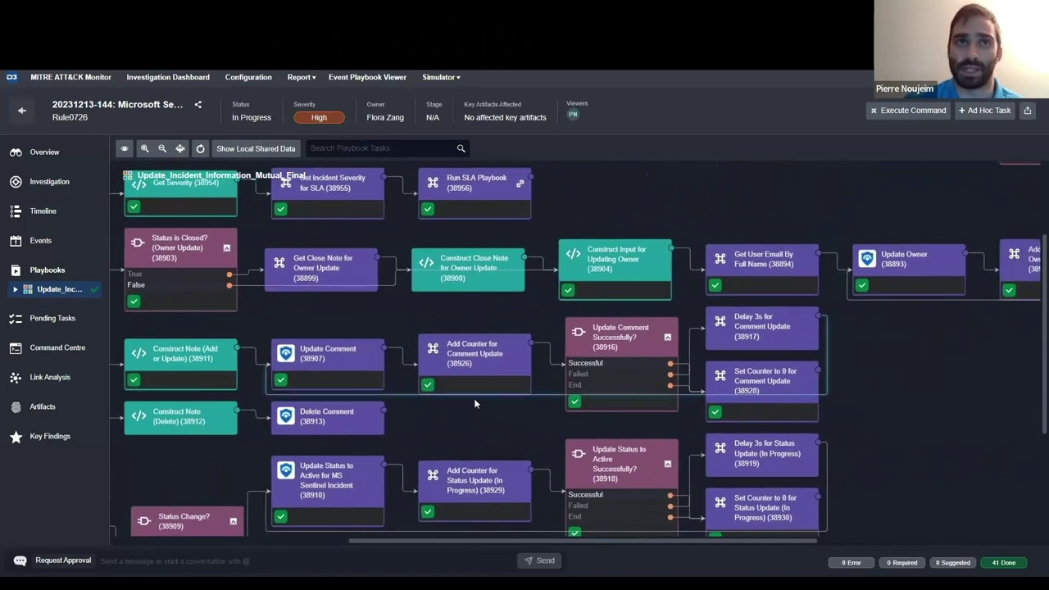
# Examine the playbook's comment update retry loop, including its counter, success check, 3-second delay and counter reset tasks.
pyautogui.moveTo(432, 393); pyautogui.dragTo(532, 369)
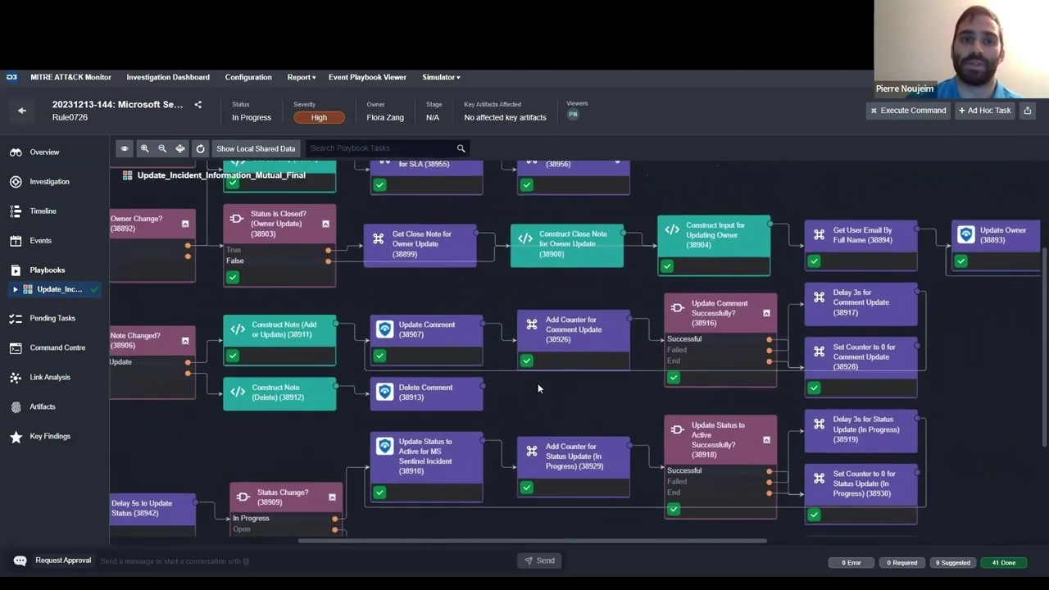
pyautogui.moveTo(536, 397); pyautogui.dragTo(567, 389)
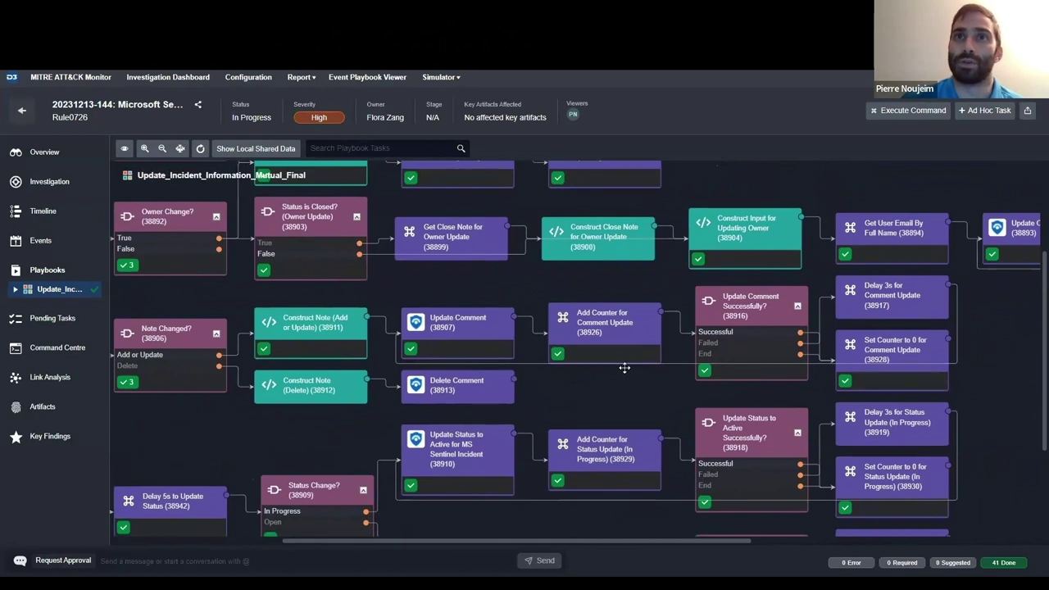
pyautogui.scroll(-1, 625, 368)
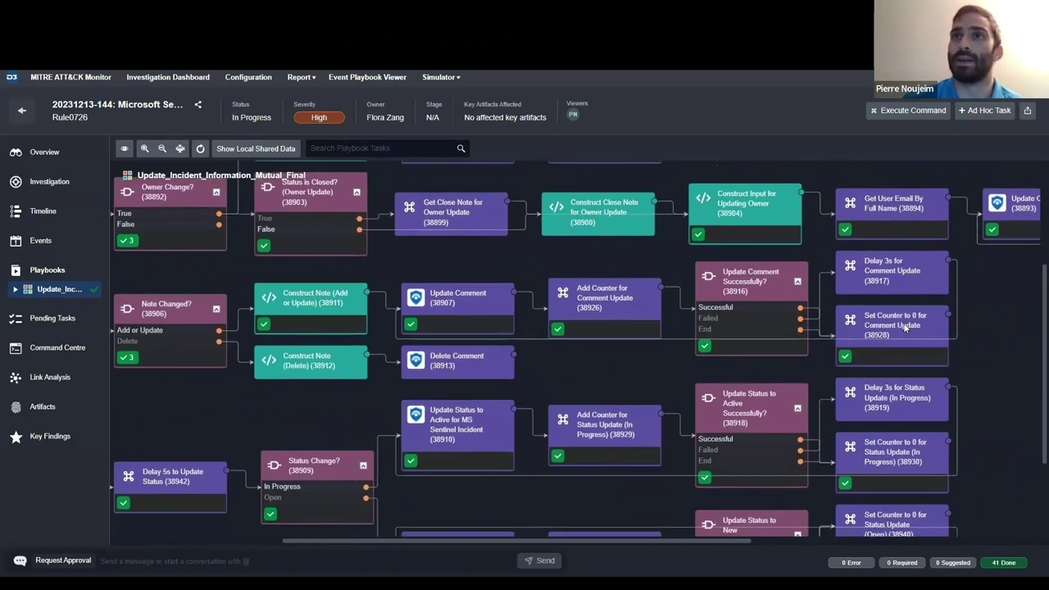
pyautogui.hscroll(-1, 590, 336)
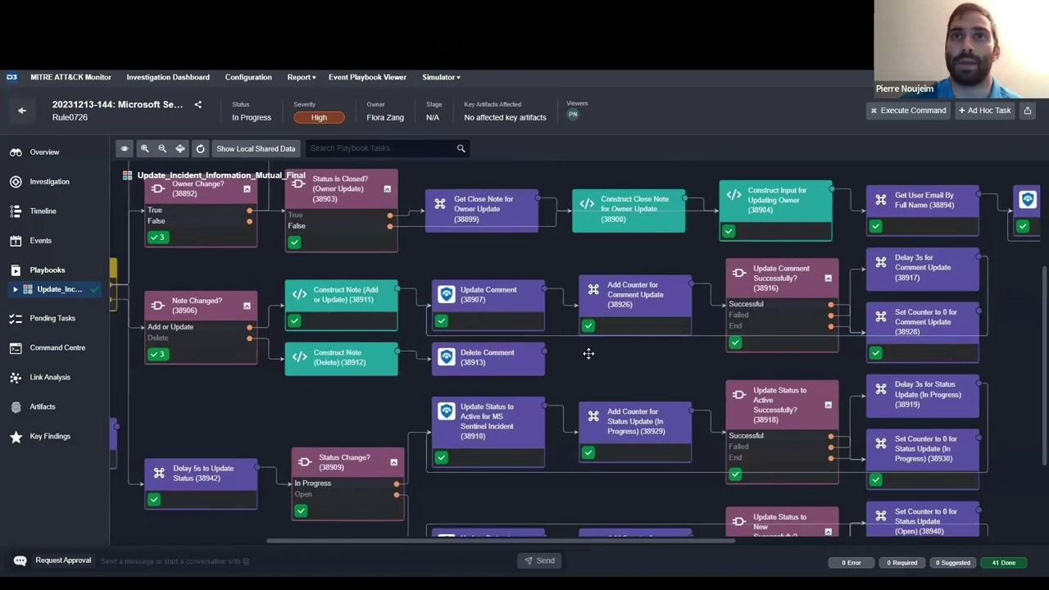
pyautogui.hscroll(1, 585, 352)
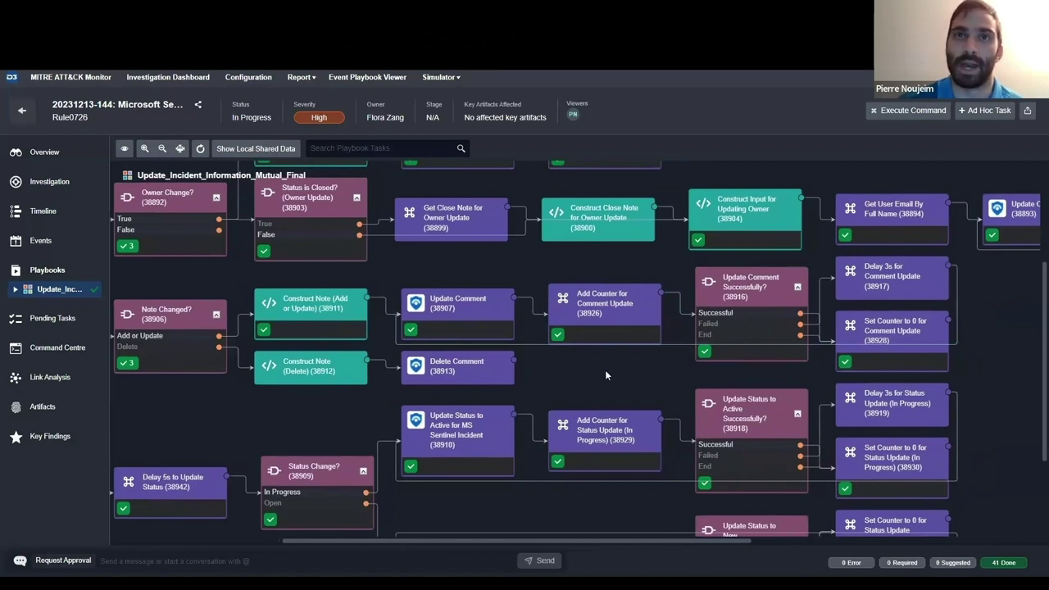
# Follow the status change branch through its In Progress and Open paths, covering the Sentinel status updates, counters and success checks.
pyautogui.moveTo(605, 369); pyautogui.dragTo(686, 286)
pyautogui.scroll(-1, 556, 414)
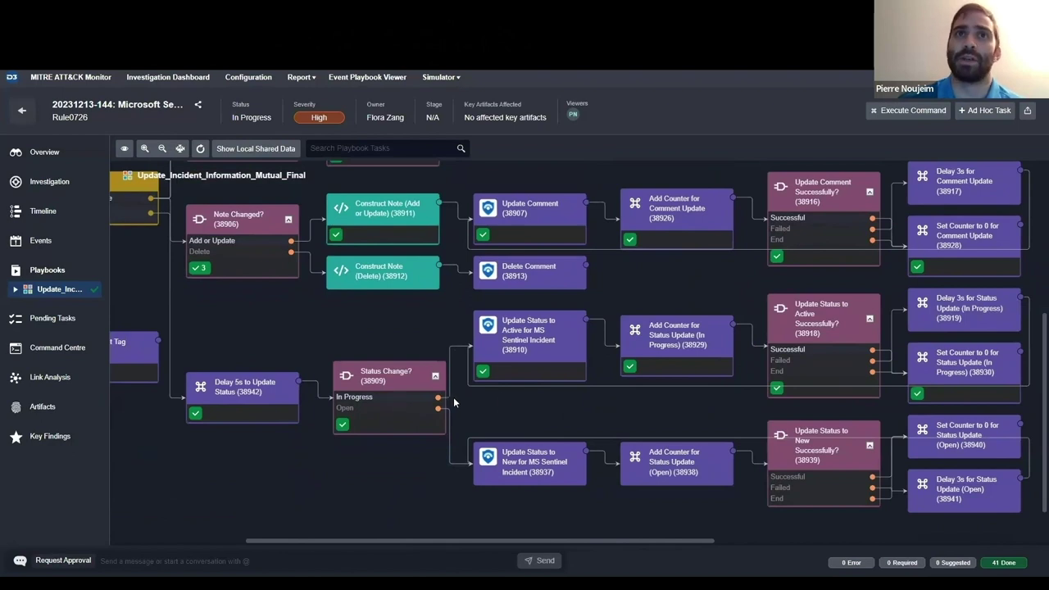
pyautogui.moveTo(480, 400); pyautogui.dragTo(462, 414)
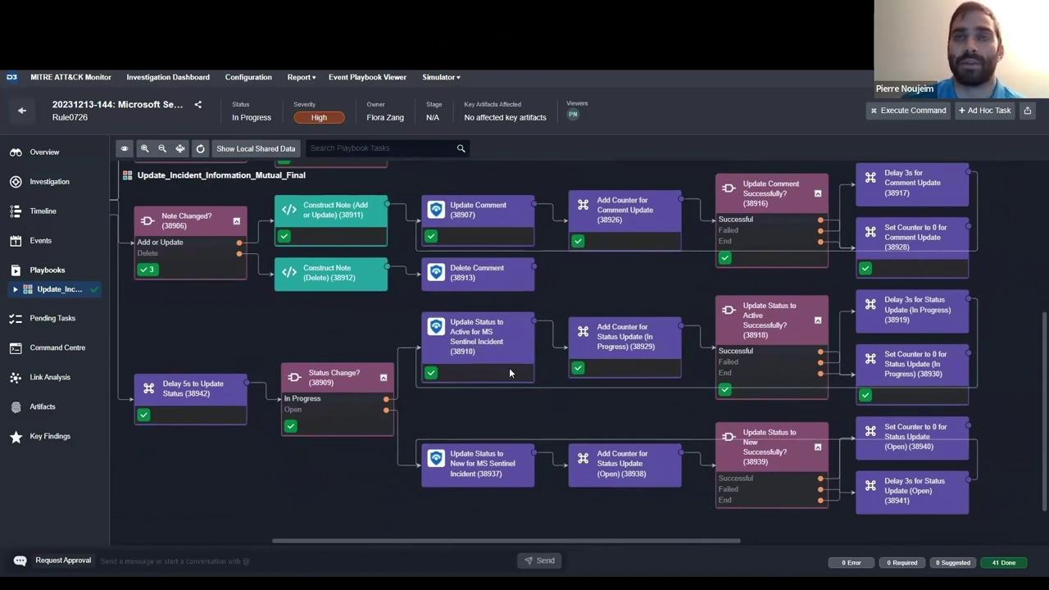
pyautogui.moveTo(586, 420); pyautogui.dragTo(489, 422)
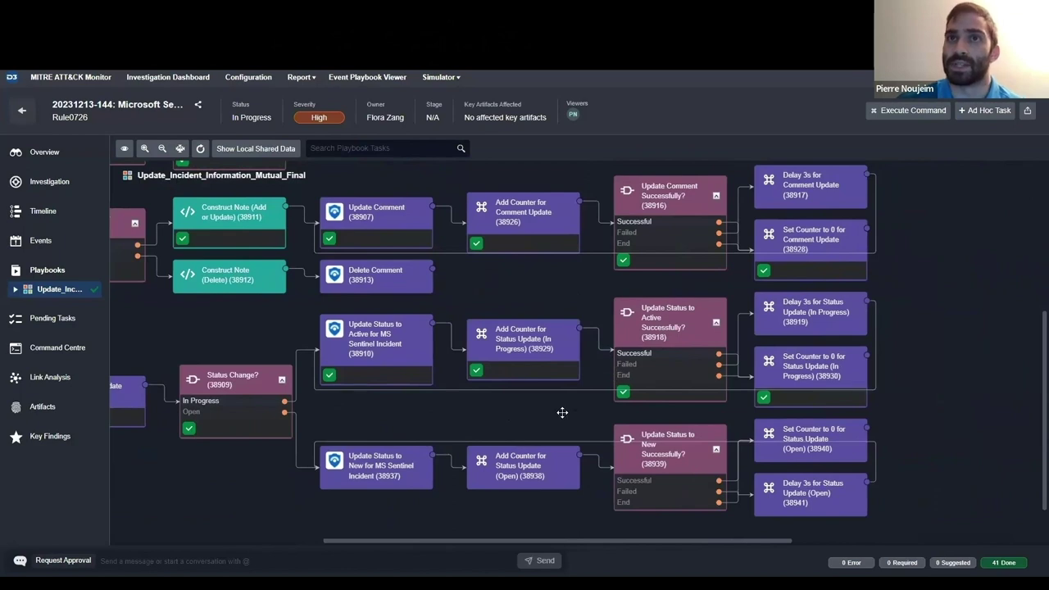
pyautogui.moveTo(562, 412); pyautogui.dragTo(521, 416)
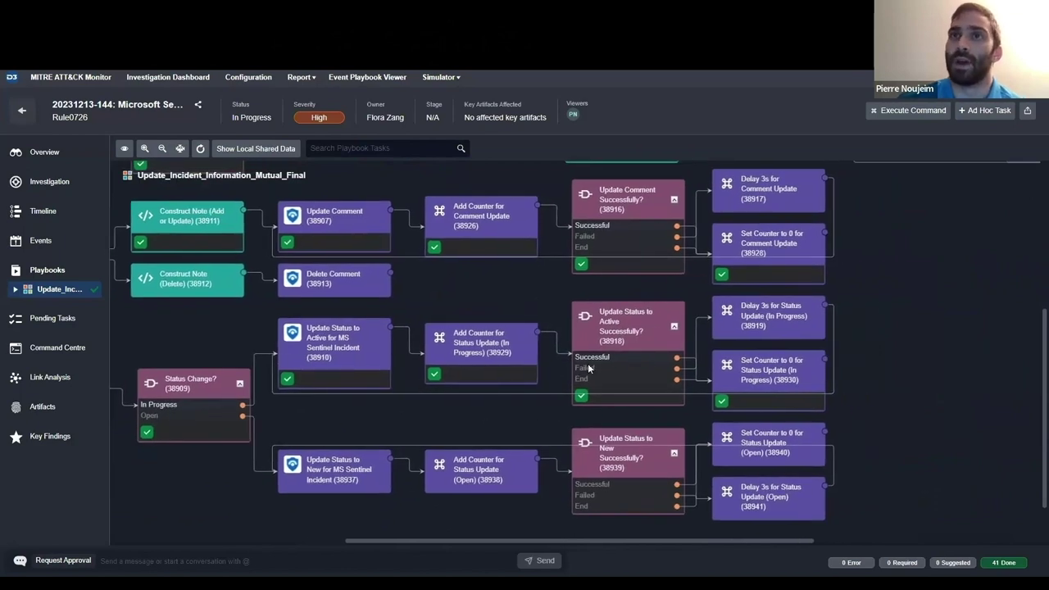
# Return to the start of the playbook and review the severity, owner and note change branches.
pyautogui.hscroll(-4, 492, 422)
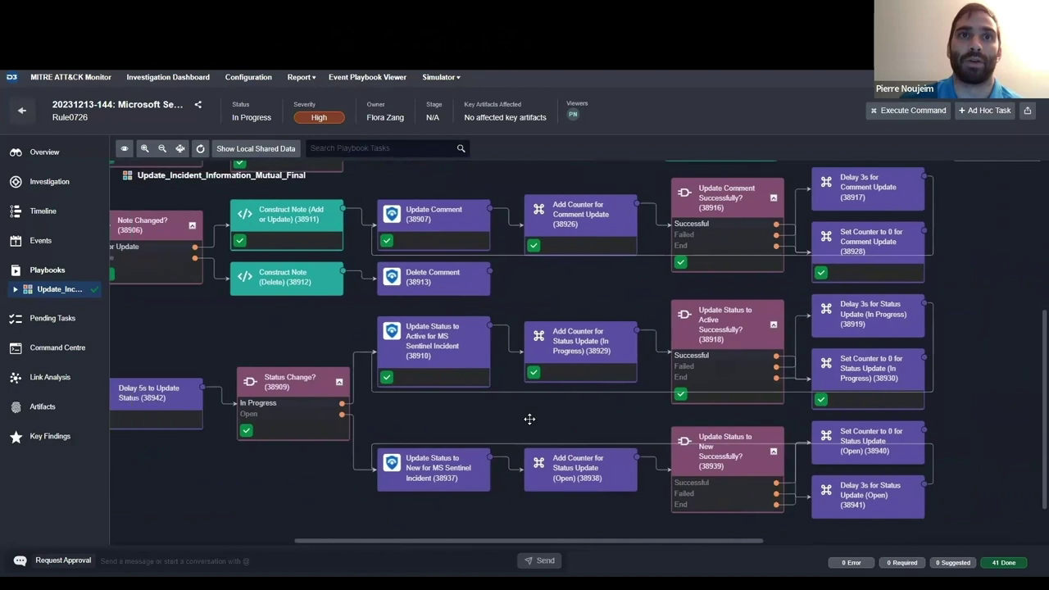
pyautogui.hscroll(-2, 443, 402)
pyautogui.scroll(2, 359, 387)
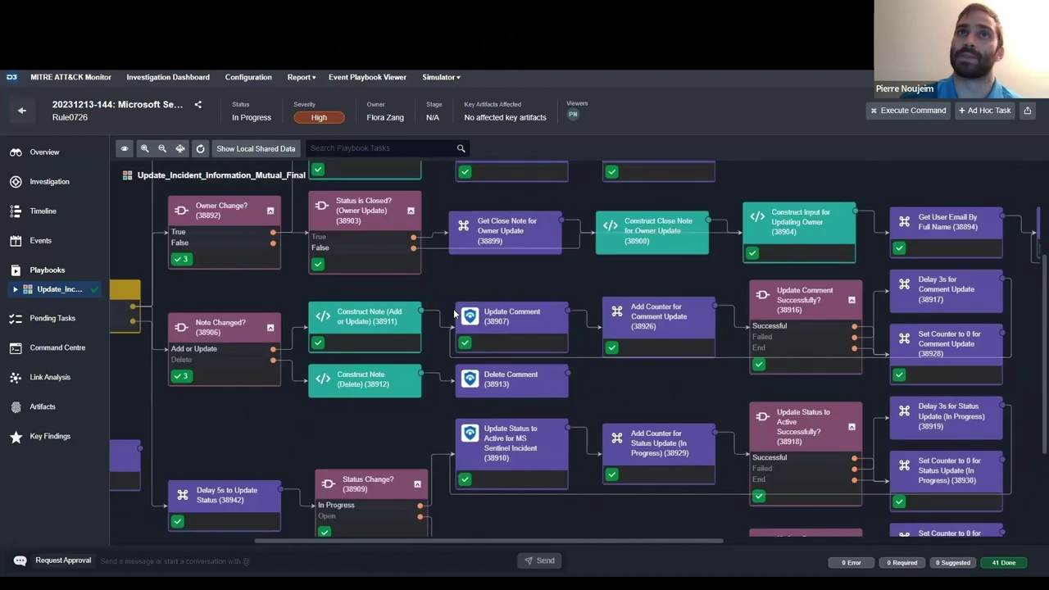
pyautogui.scroll(3, 459, 299)
pyautogui.hscroll(-1, 749, 304)
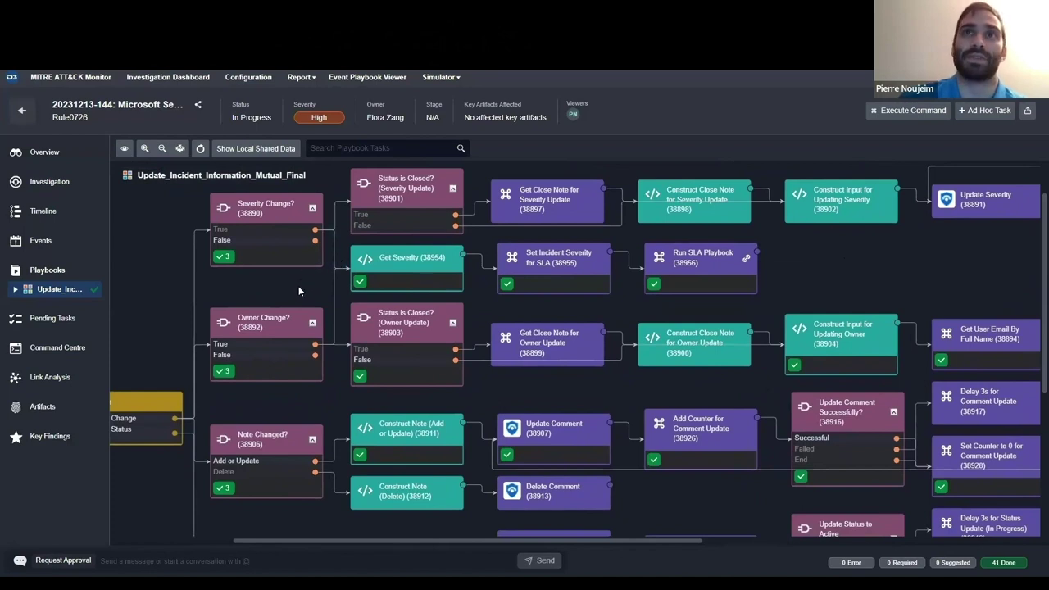
pyautogui.moveTo(279, 291); pyautogui.dragTo(283, 295)
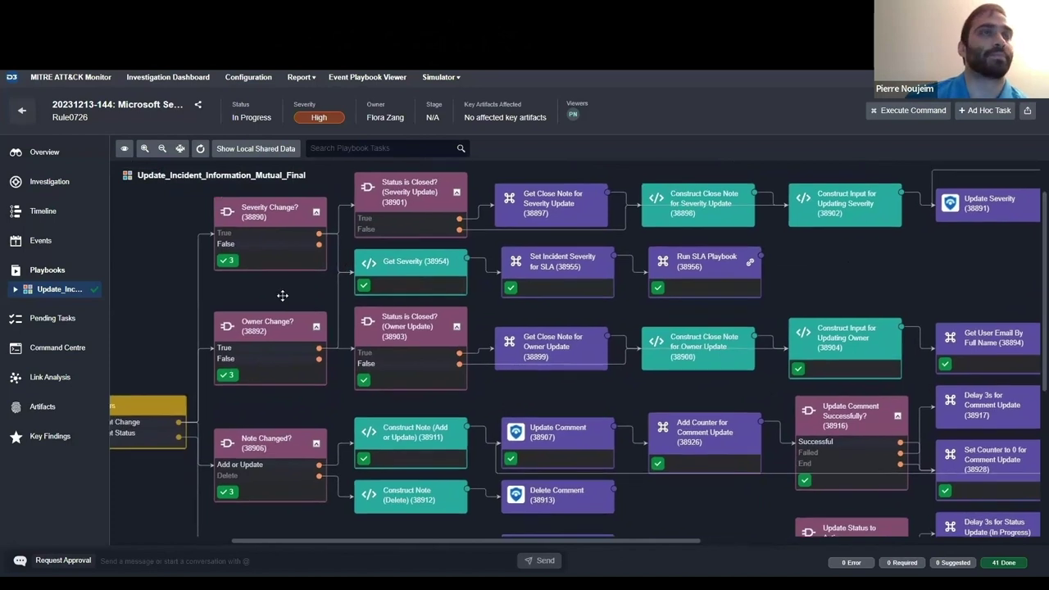
# Open the active scheduled Microsoft Sentinel data source for viewing in the Incident Intake section of the Data Ingestion configuration.
pyautogui.click(70, 153)
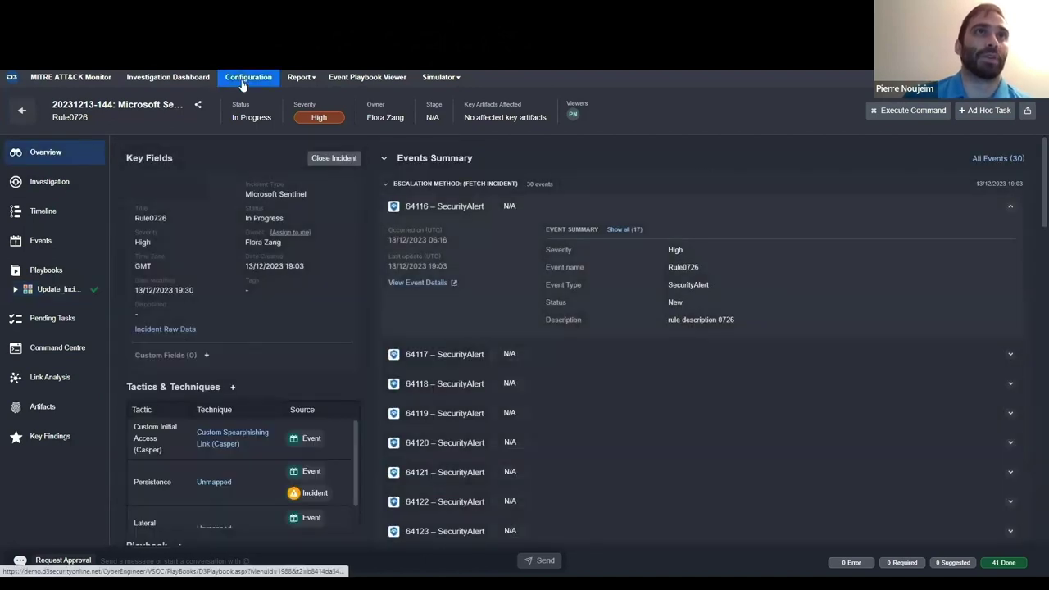
pyautogui.click(242, 85)
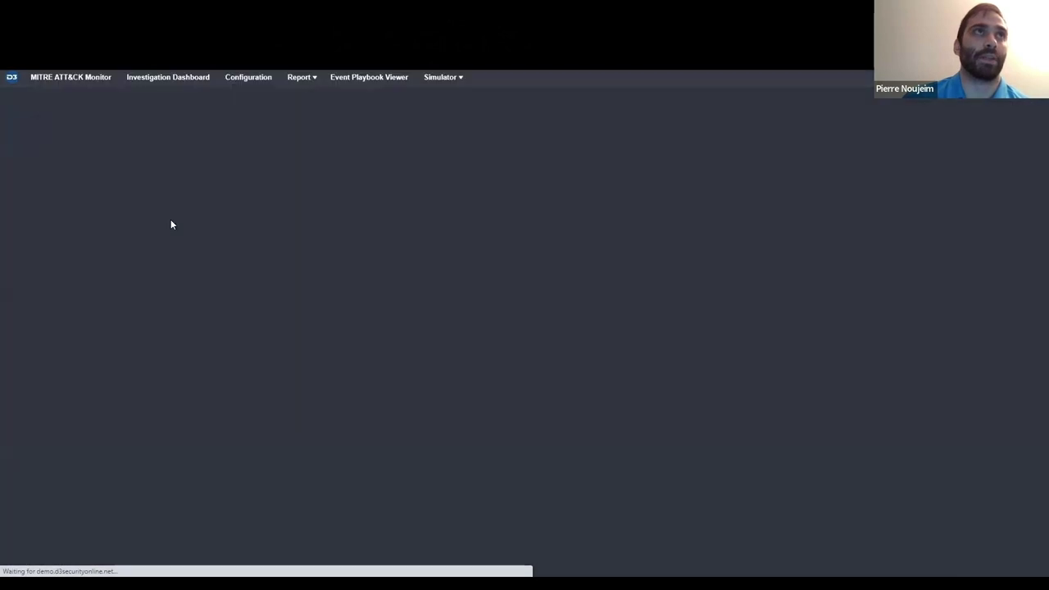
pyautogui.click(14, 279)
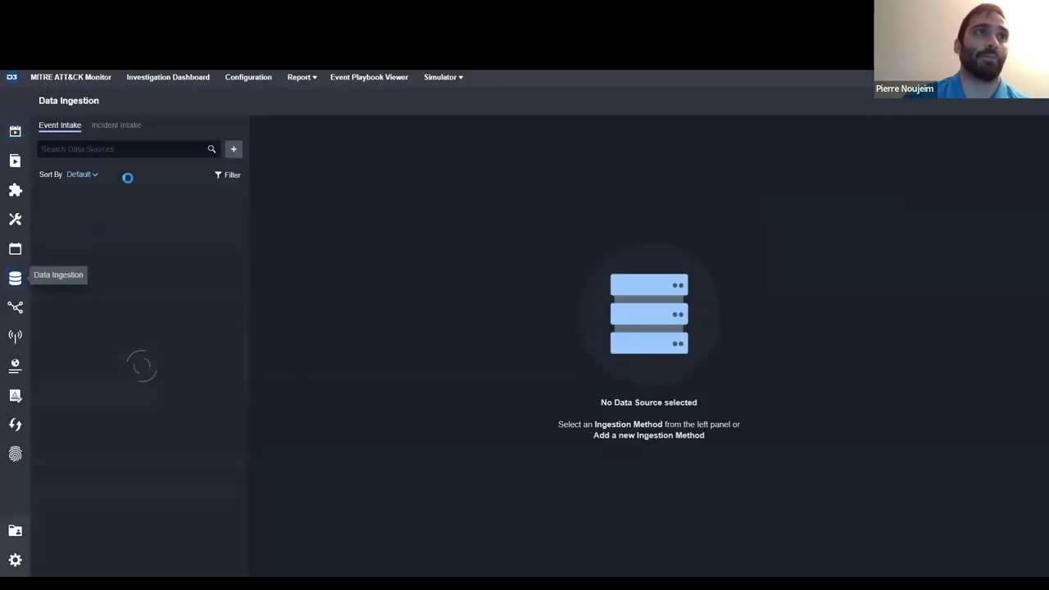
pyautogui.click(126, 127)
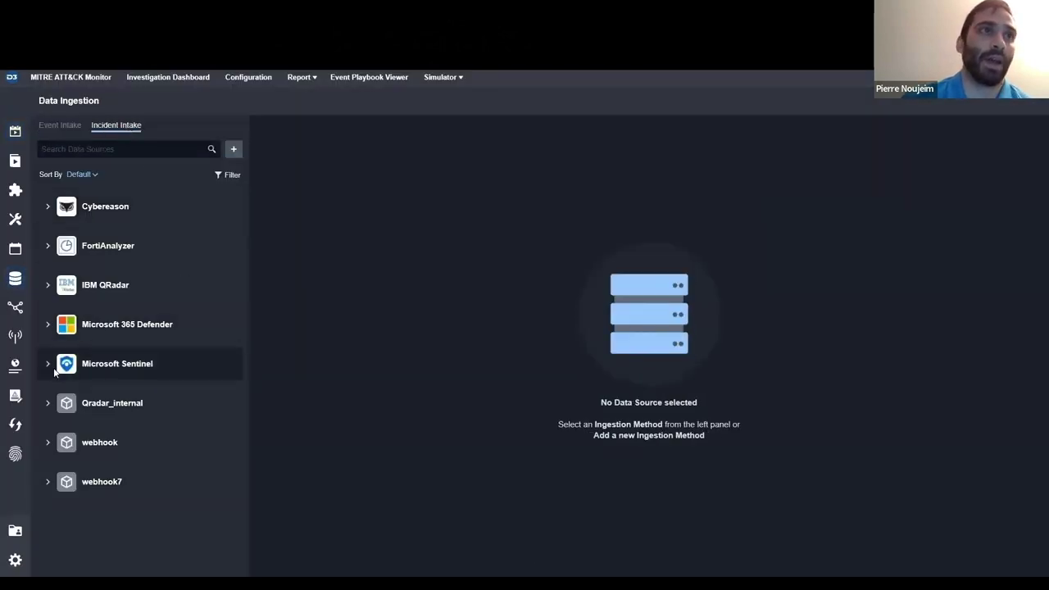
pyautogui.click(48, 364)
pyautogui.scroll(-1, 155, 371)
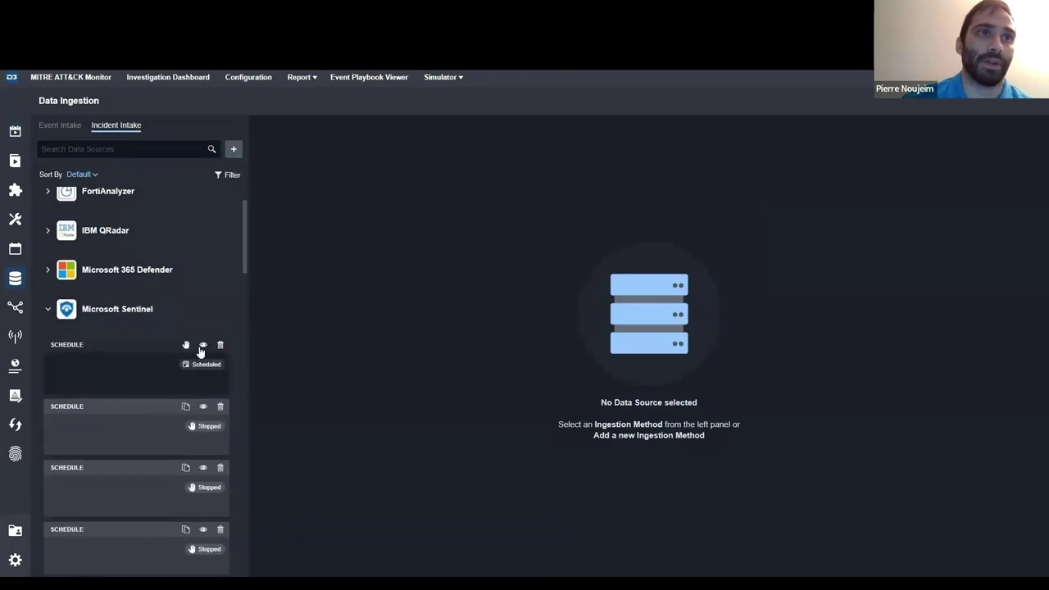
pyautogui.click(203, 345)
# Examine the data source's fetch interval, query time type and update field mappings, and close its details.
pyautogui.scroll(-2, 392, 279)
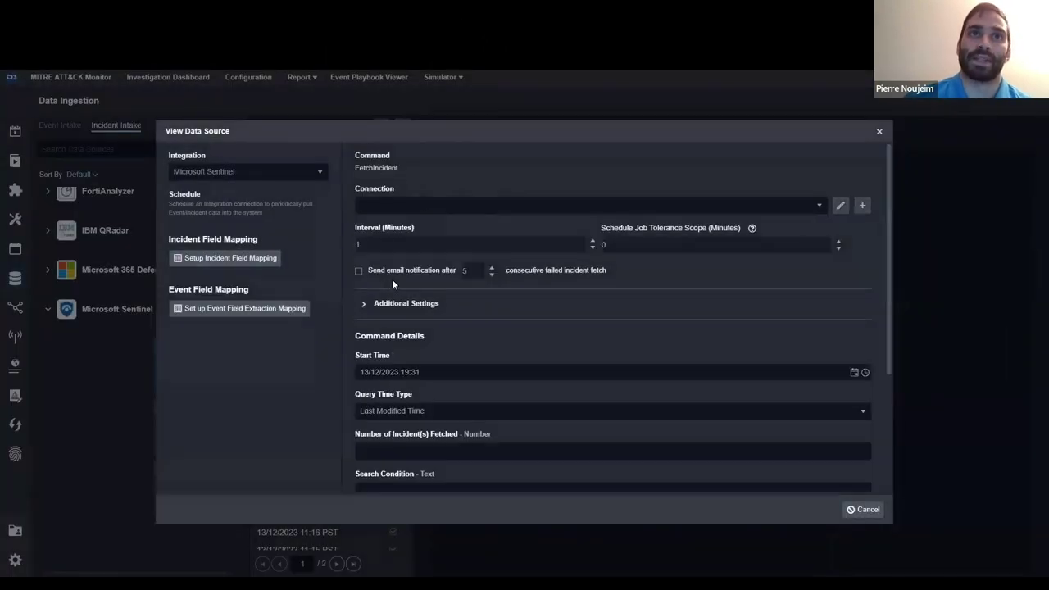
pyautogui.scroll(-2, 391, 281)
pyautogui.scroll(2, 385, 281)
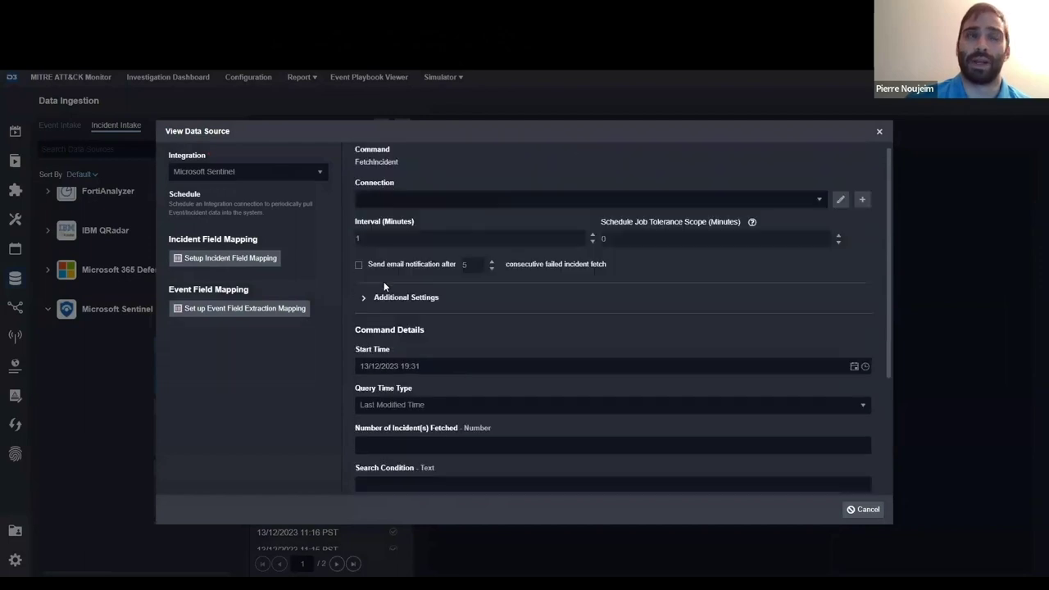
pyautogui.scroll(1, 383, 284)
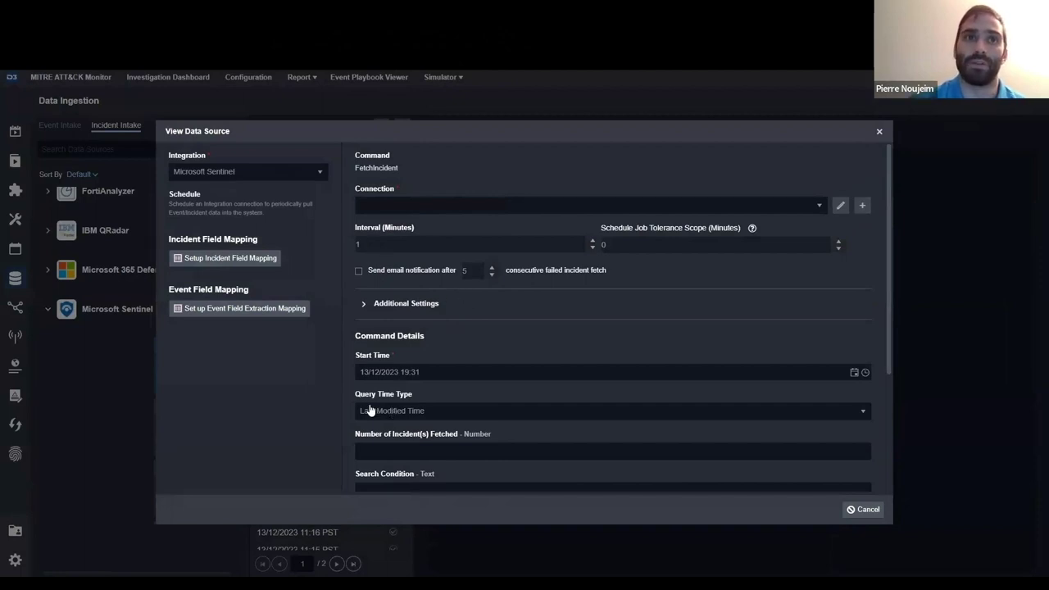
pyautogui.scroll(-2, 404, 420)
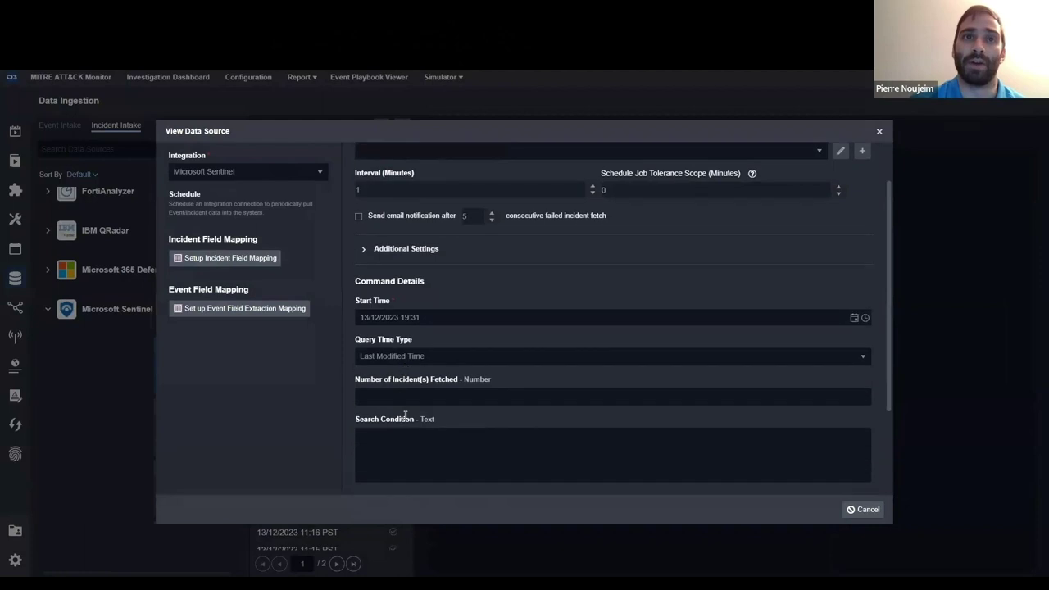
pyautogui.scroll(1, 424, 447)
pyautogui.scroll(-2, 423, 447)
pyautogui.scroll(-1, 431, 447)
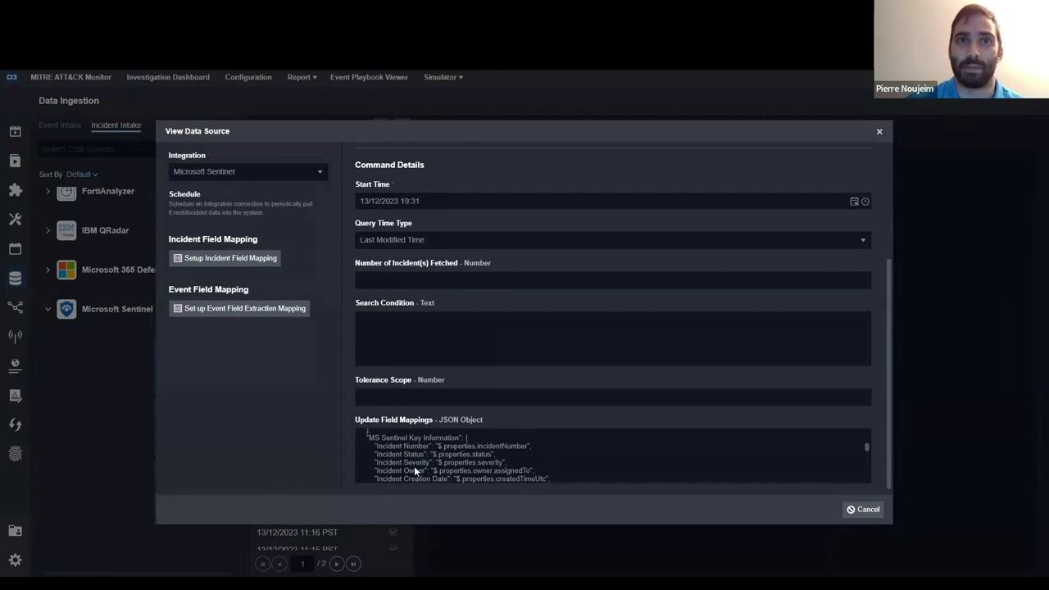
pyautogui.scroll(-8, 458, 469)
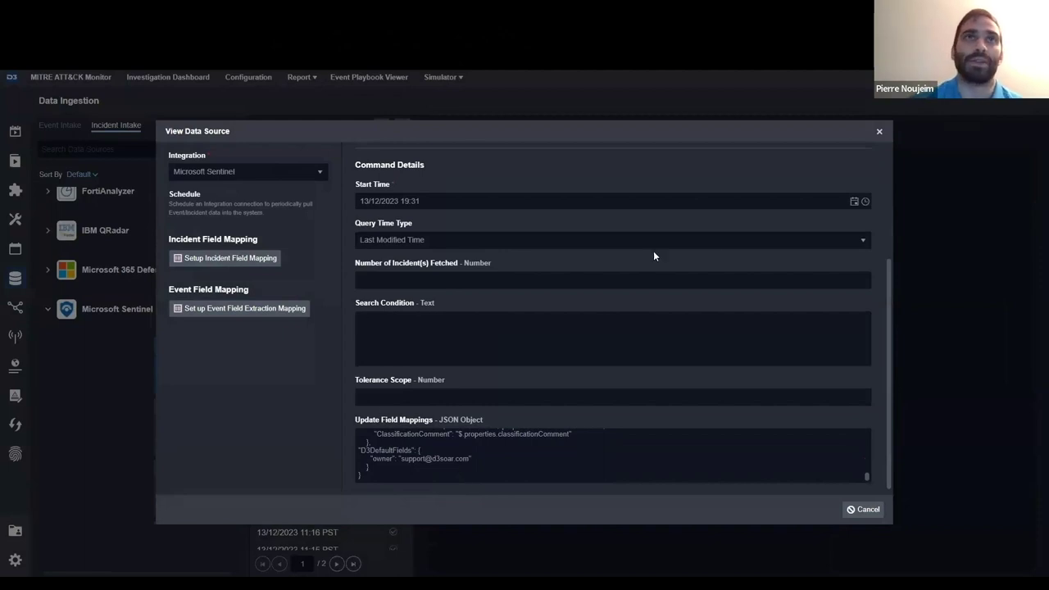
pyautogui.click(879, 131)
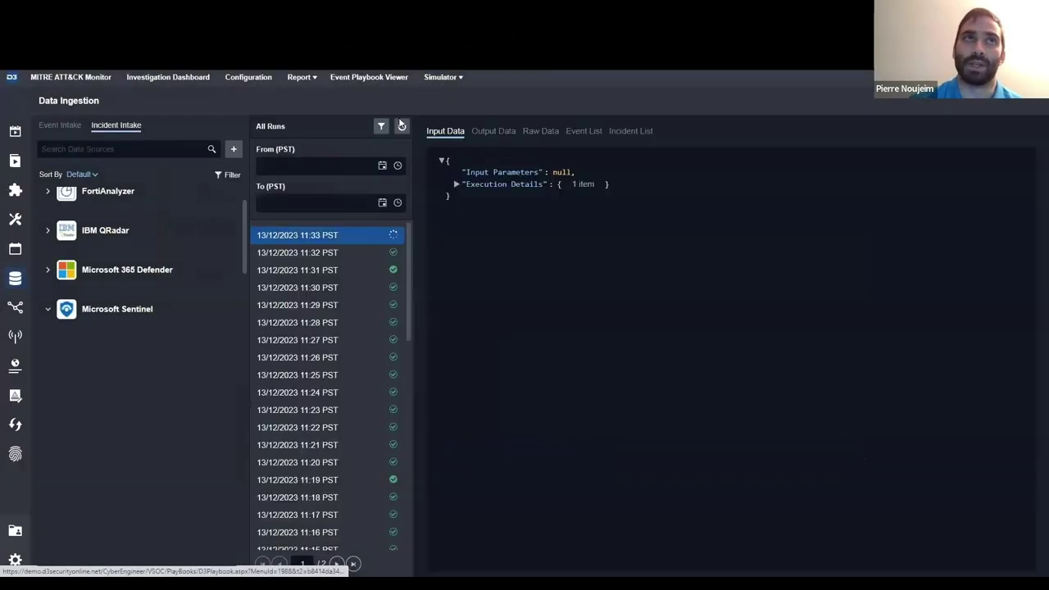
# Open incident 84517 from the Investigation Dashboard and check its severity and the latest message in the Sentinel comment timeline.
pyautogui.click(178, 80)
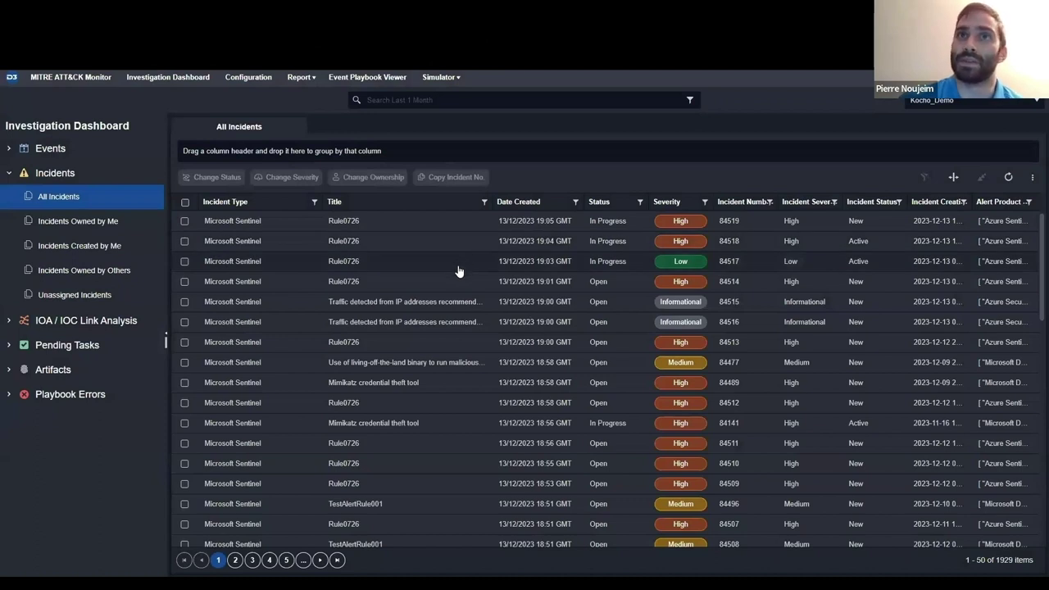
pyautogui.doubleClick(724, 264)
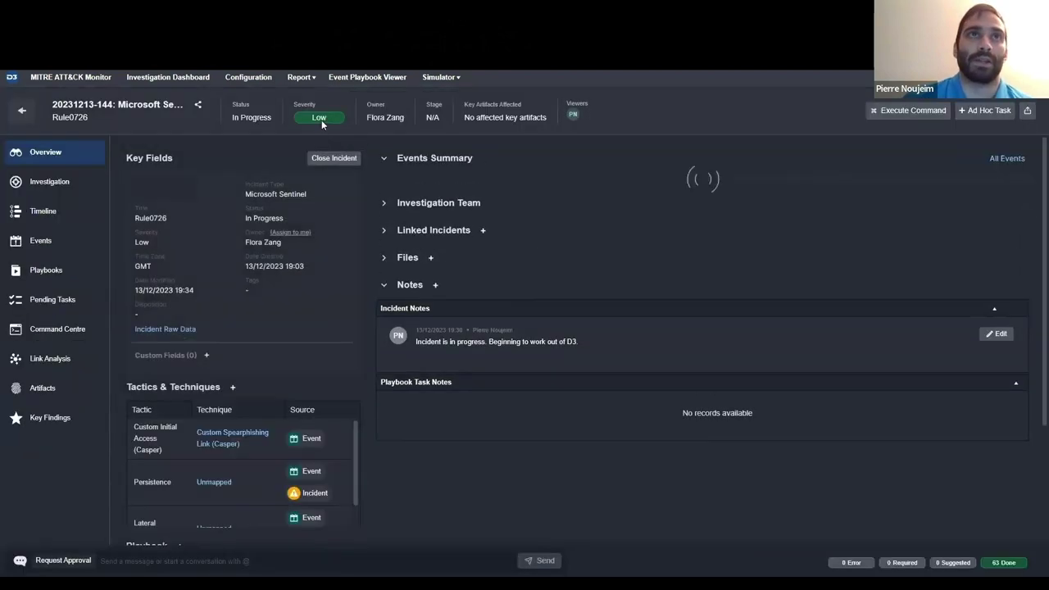
pyautogui.scroll(-1, 369, 230)
pyautogui.scroll(-15, 369, 235)
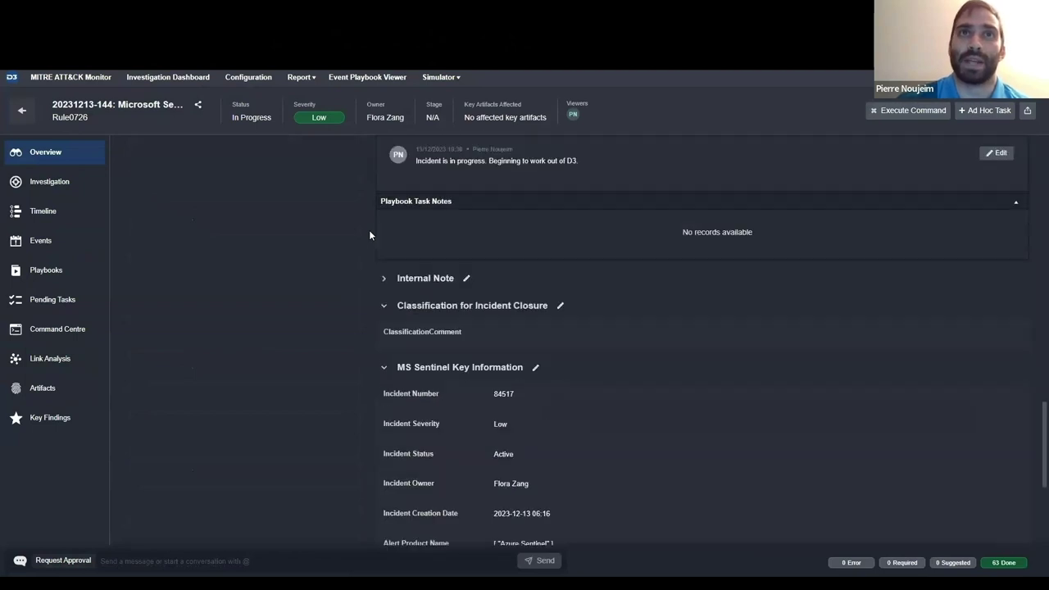
pyautogui.scroll(1, 369, 234)
pyautogui.scroll(-6, 369, 234)
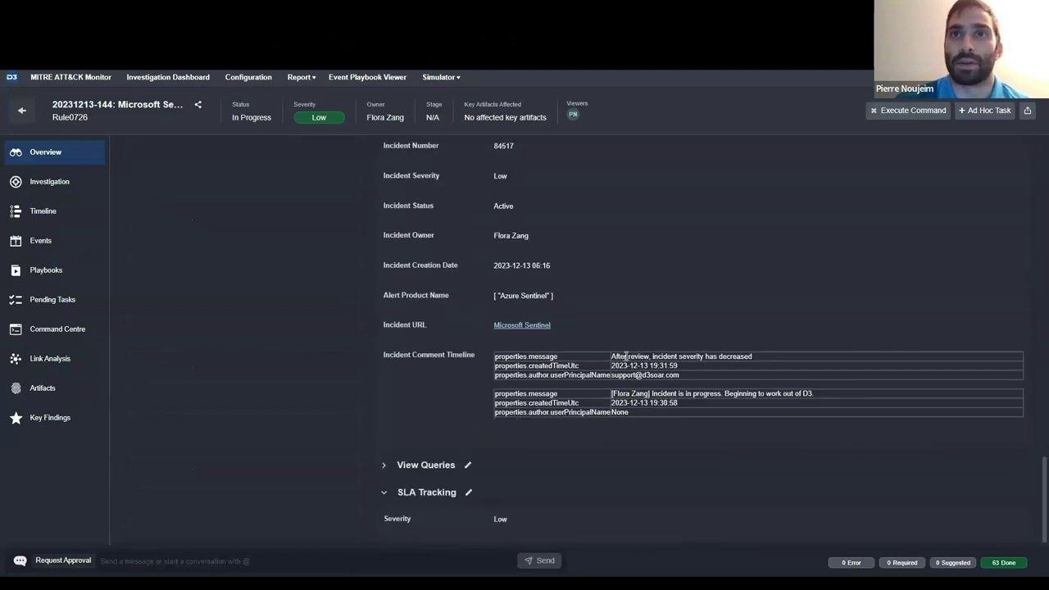
pyautogui.moveTo(611, 355); pyautogui.dragTo(757, 359)
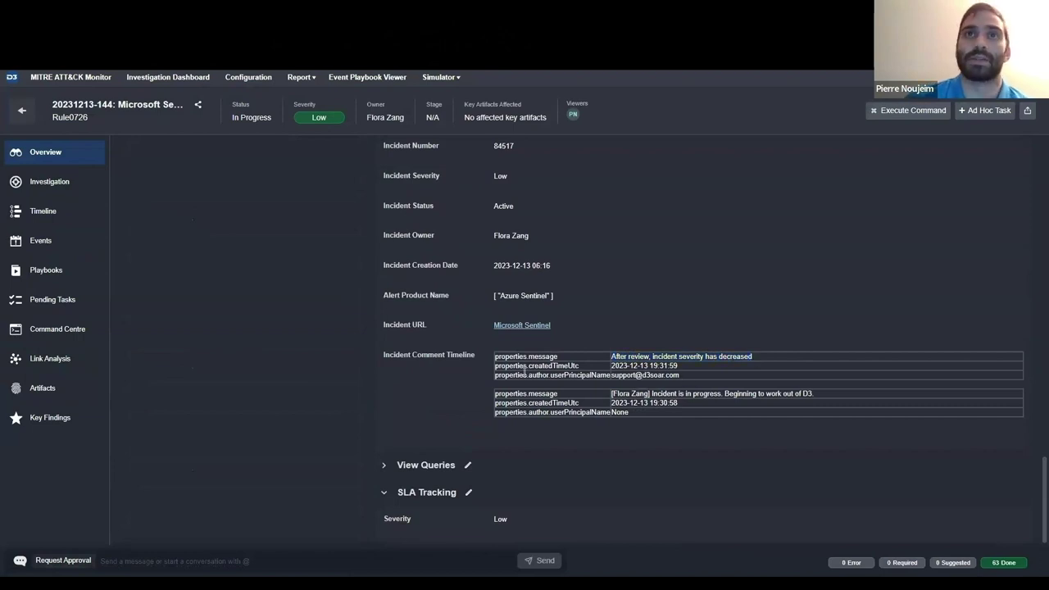
# Set the incident's closure classification to FalsePositive with the reason InaccurateData and save it.
pyautogui.scroll(3, 345, 354)
pyautogui.scroll(-1, 357, 356)
pyautogui.scroll(1, 357, 354)
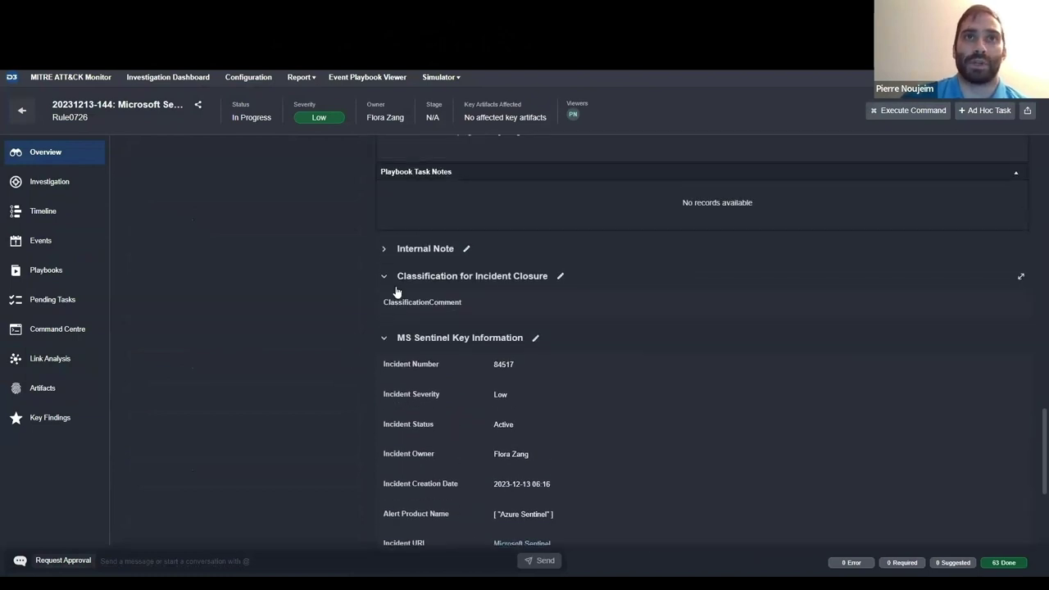
pyautogui.click(557, 278)
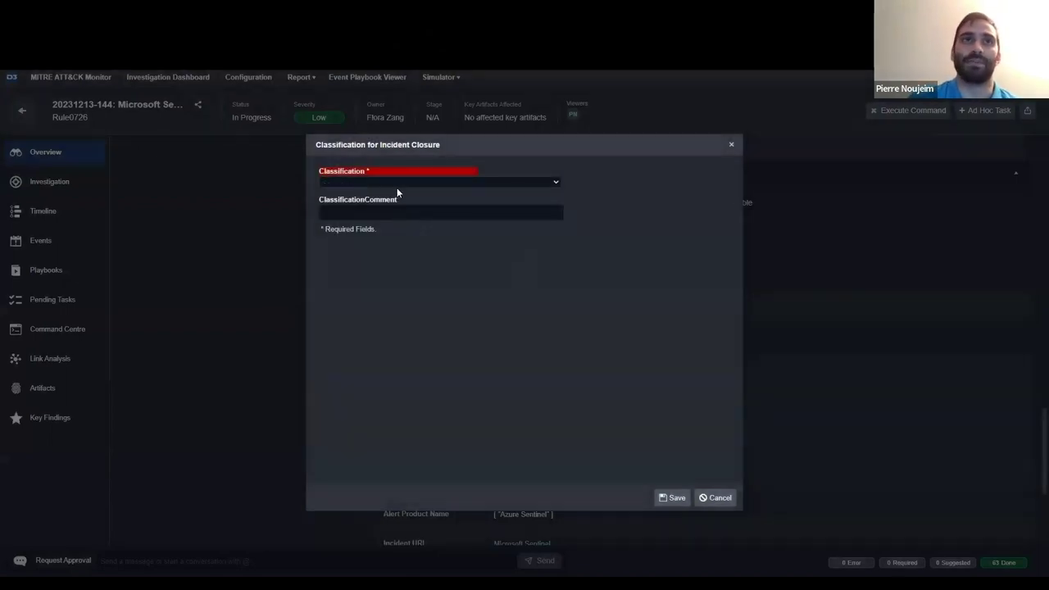
pyautogui.click(400, 183)
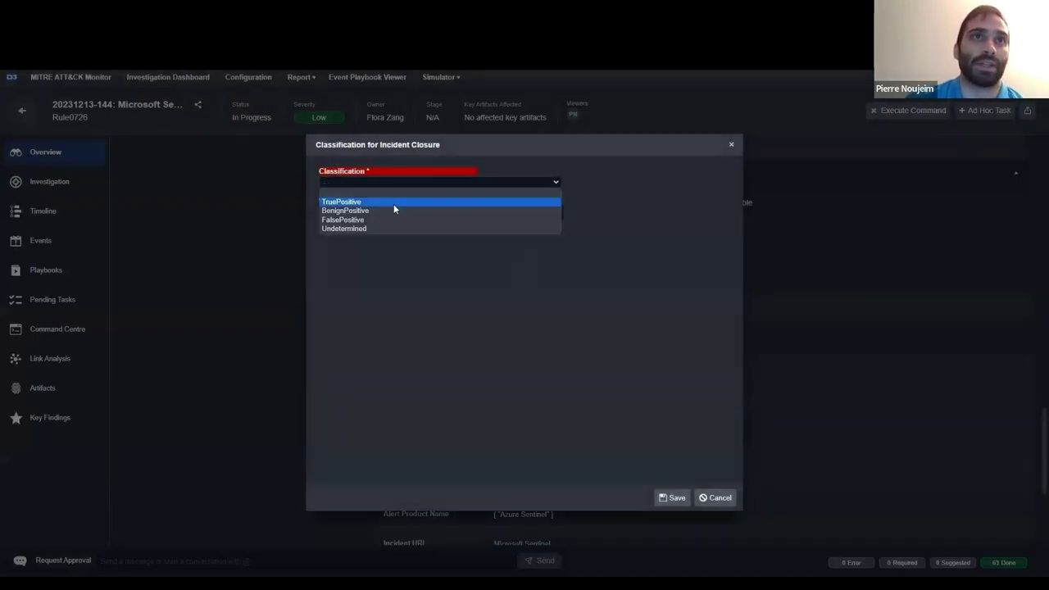
pyautogui.click(390, 220)
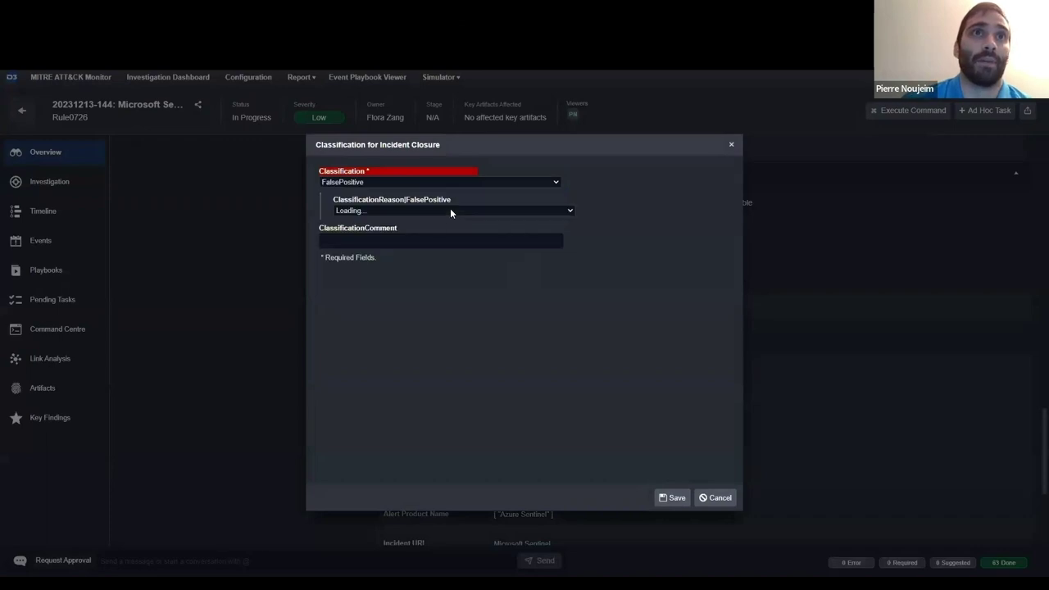
pyautogui.click(442, 211)
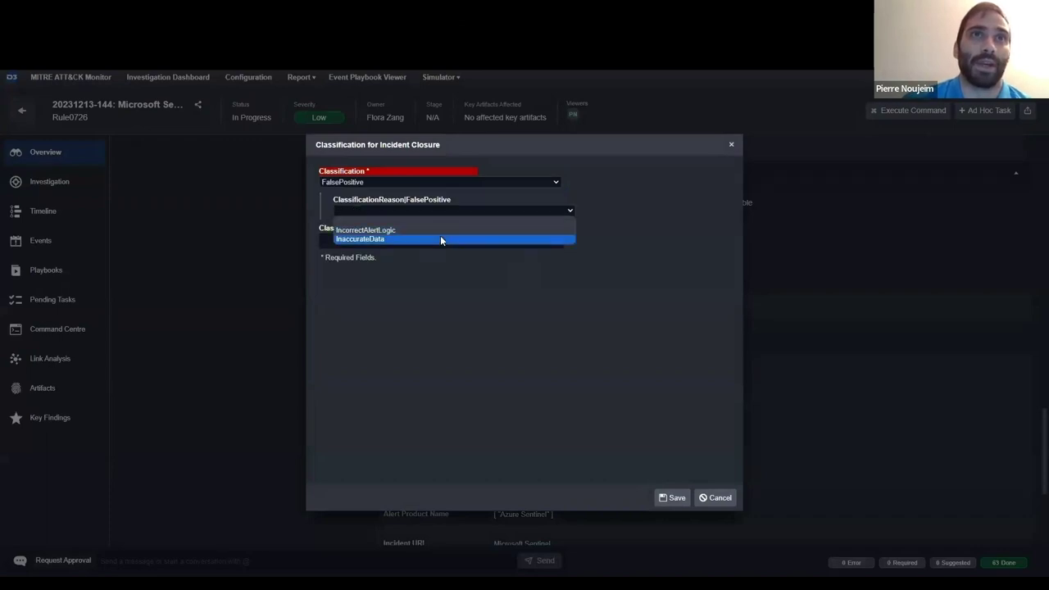
pyautogui.click(441, 238)
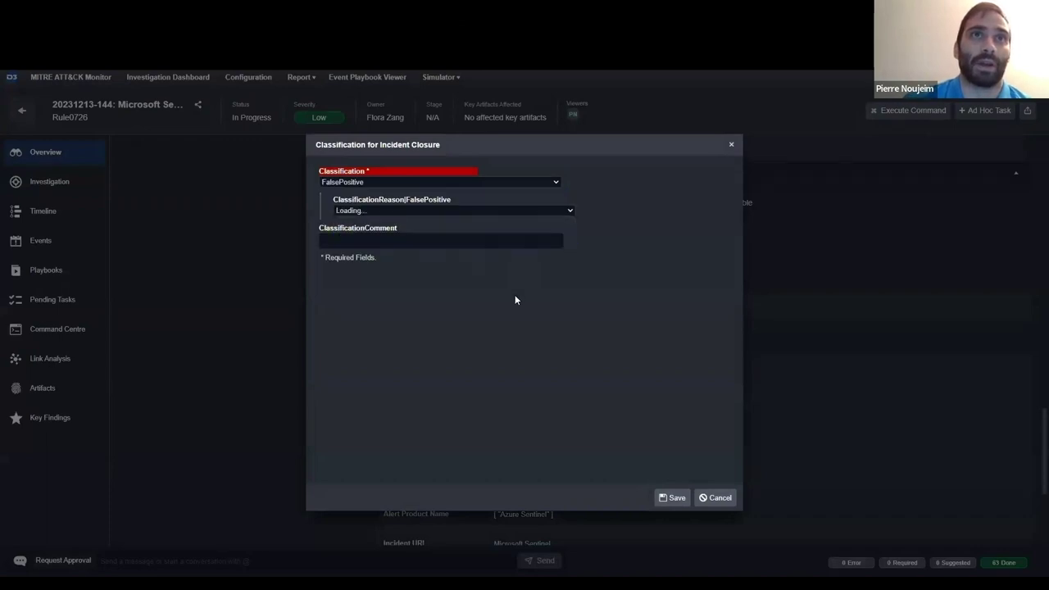
pyautogui.click(670, 499)
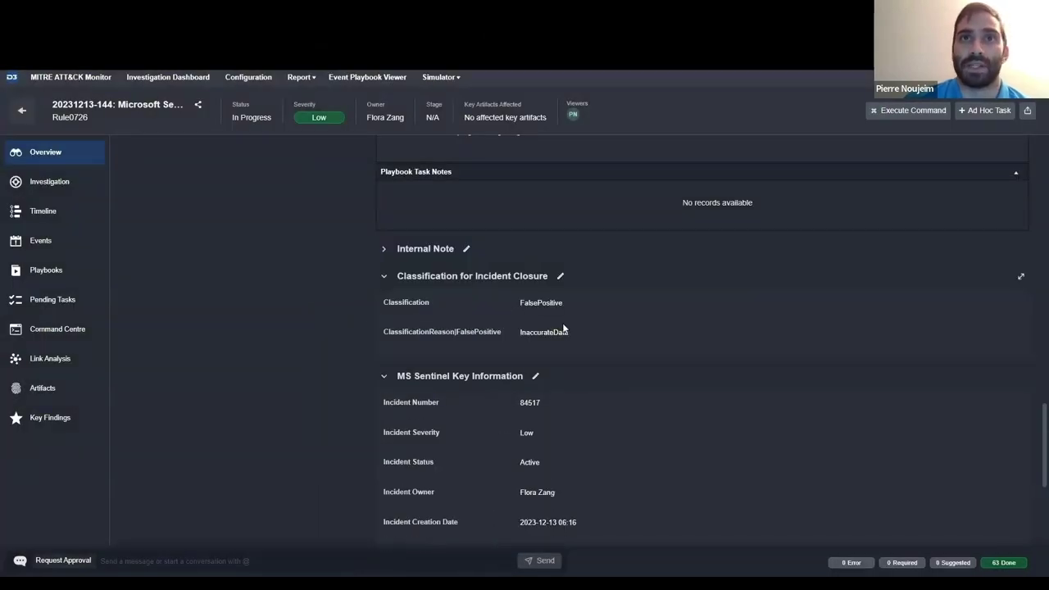
# Close the Microsoft Sentinel incident from its Key Fields overview and confirm the closure.
pyautogui.scroll(10, 360, 337)
pyautogui.scroll(10, 364, 334)
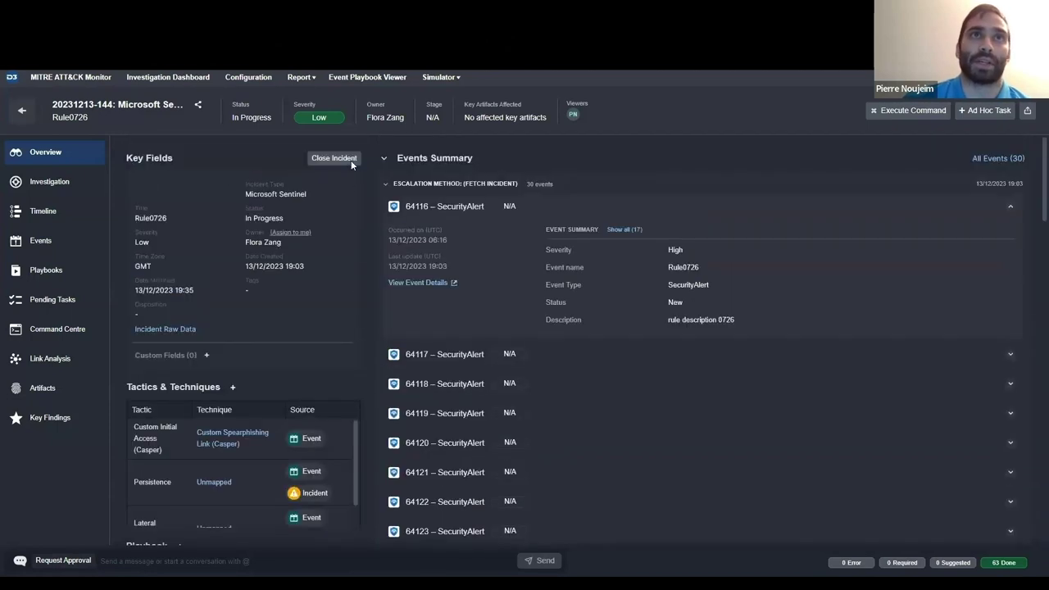
pyautogui.click(350, 160)
pyautogui.click(583, 403)
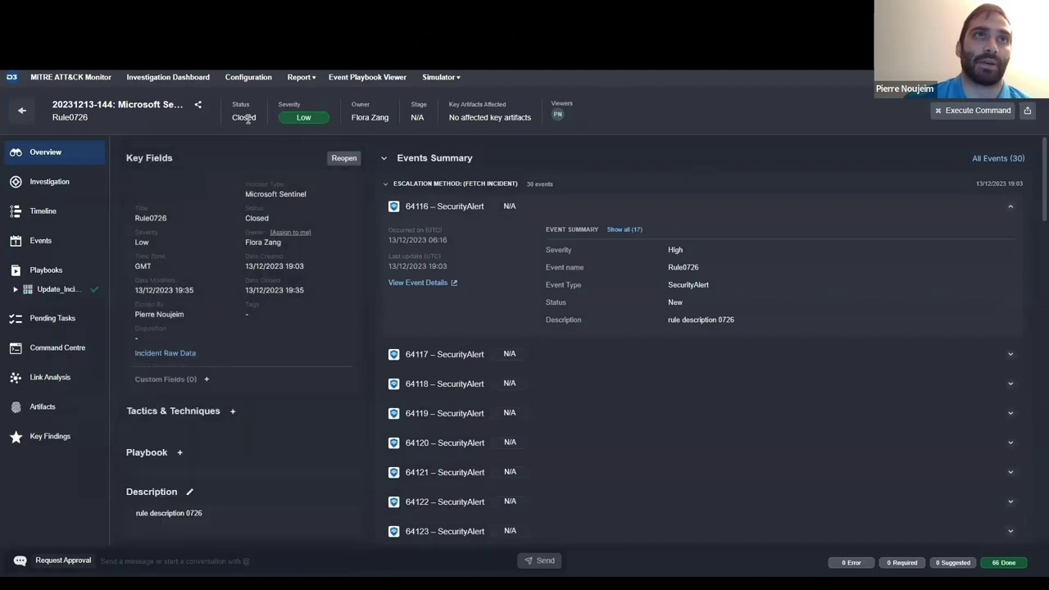
# Open the incident's Update_Incident_Information_Mutual_Final playbook and follow the On Incident Close branch through to its last tasks.
pyautogui.click(59, 289)
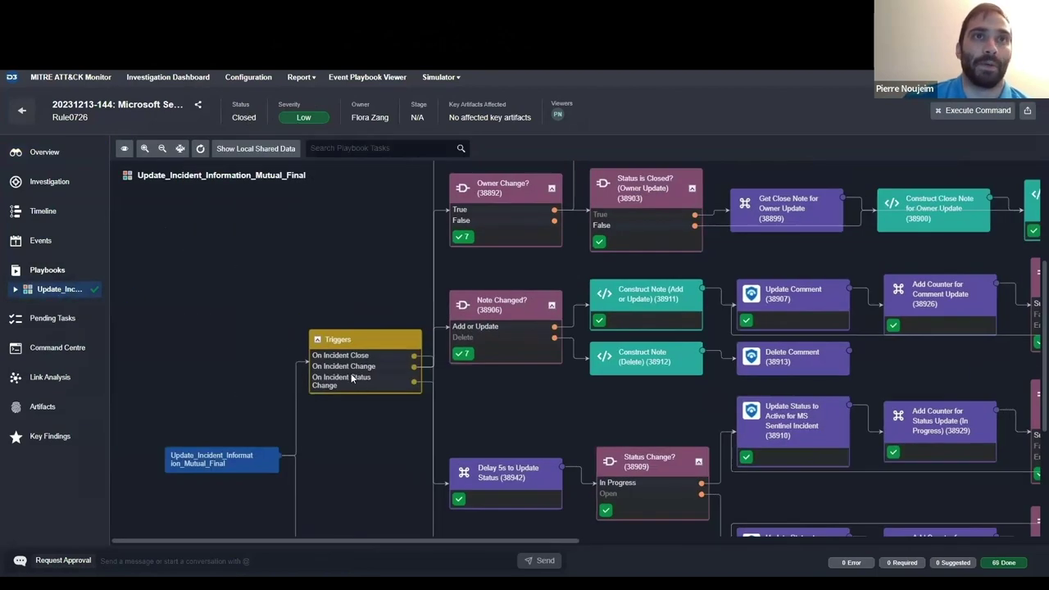
pyautogui.click(433, 392)
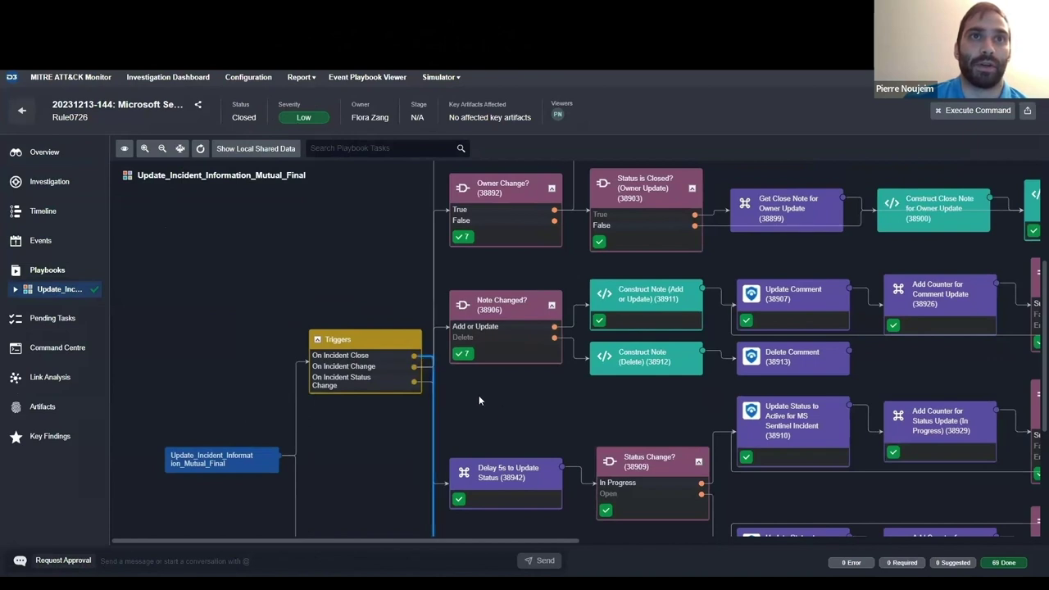
pyautogui.scroll(-4, 479, 400)
pyautogui.hscroll(3, 479, 400)
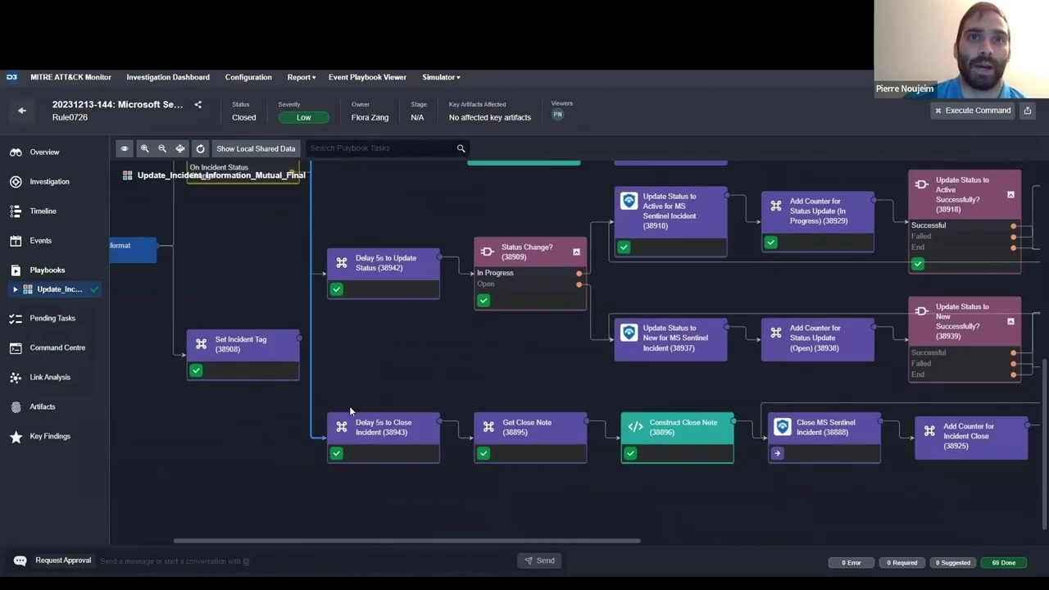
pyautogui.hscroll(3, 394, 444)
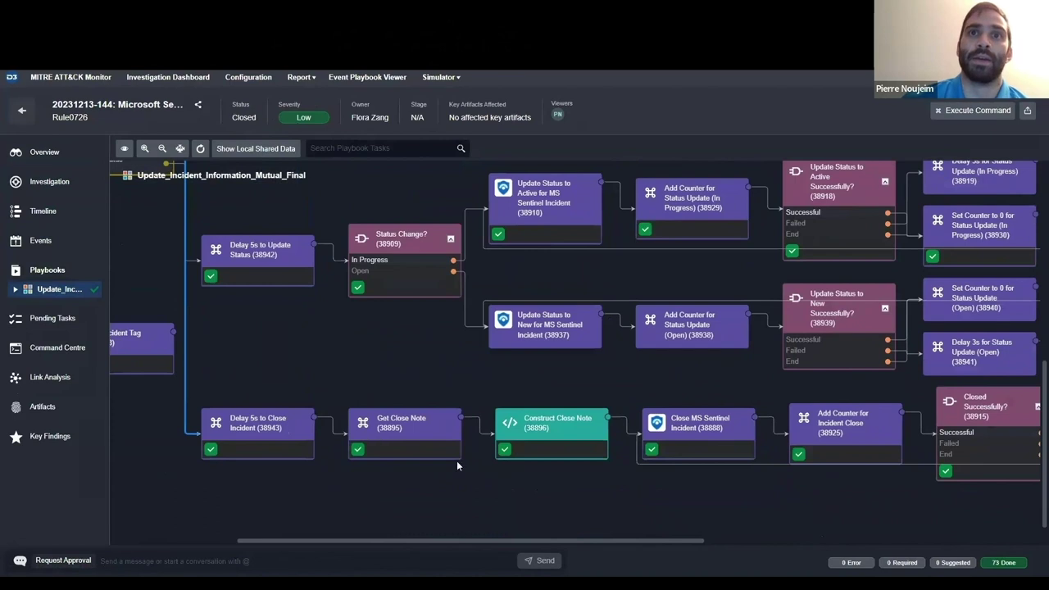
pyautogui.hscroll(6, 481, 478)
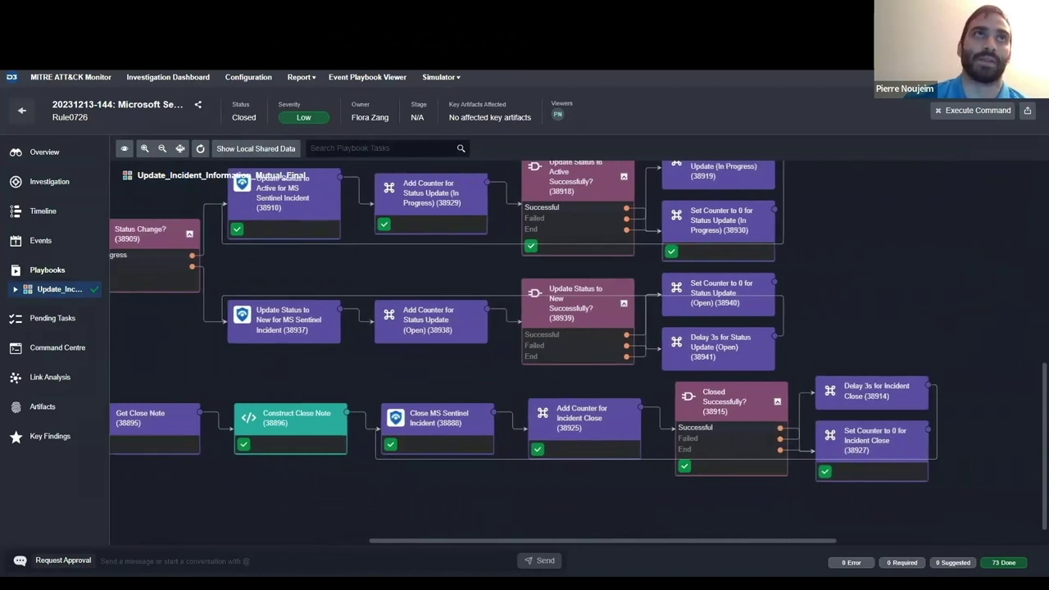
# Switch to Microsoft Sentinel, refresh the incidents list and check incident 84517's status and reason for closing.
pyautogui.hotkey('alt', 'Tab')
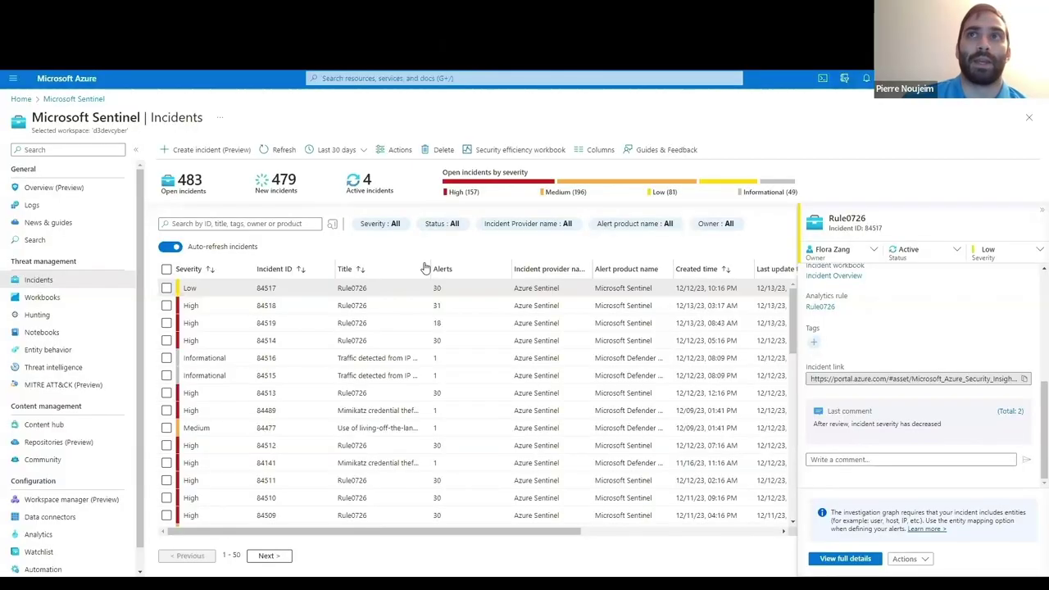
pyautogui.click(279, 149)
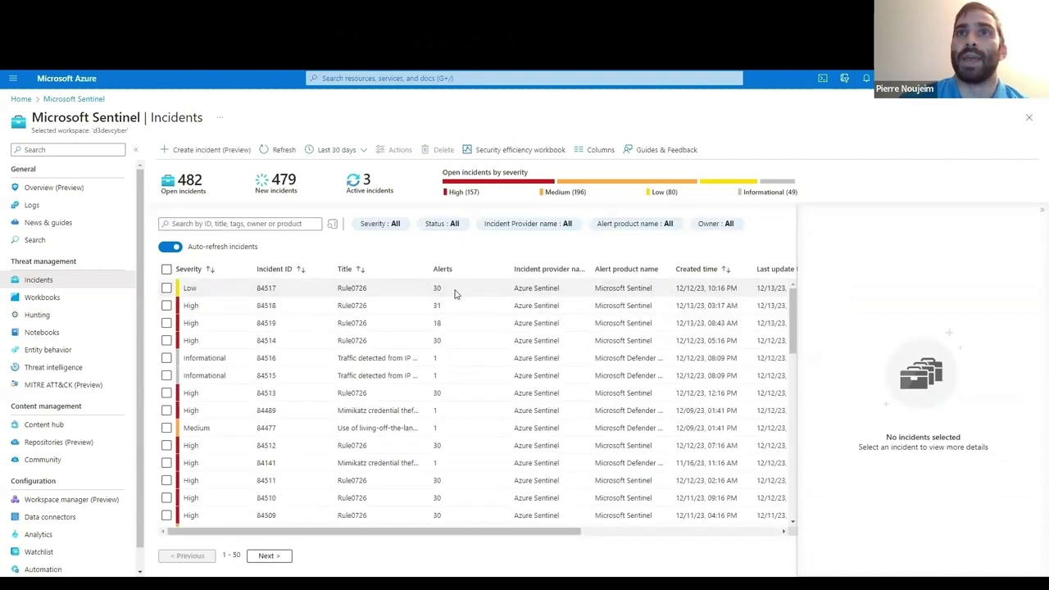
pyautogui.click(456, 293)
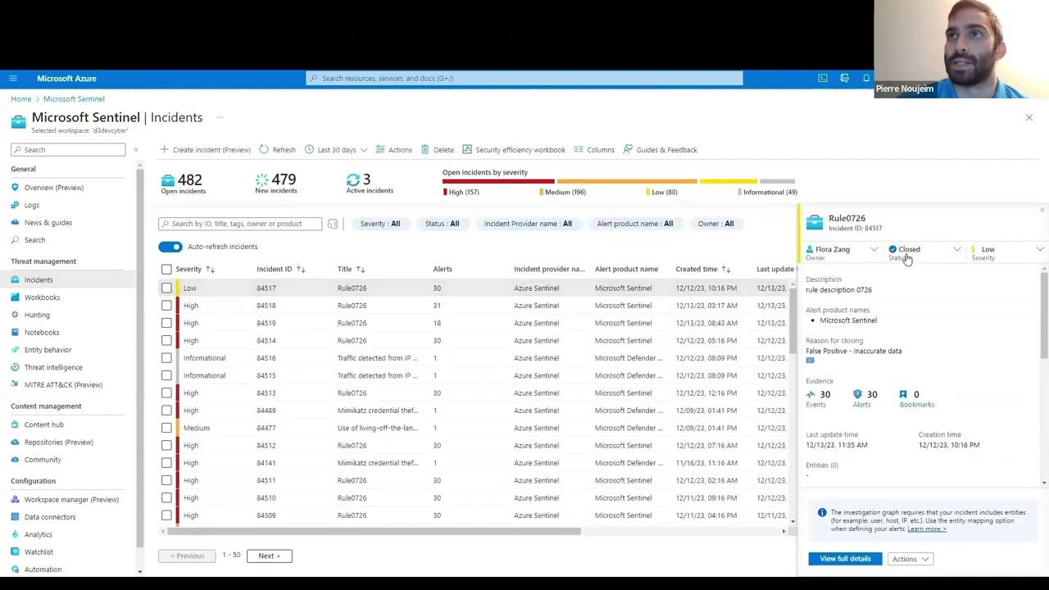
pyautogui.scroll(-6, 896, 323)
pyautogui.scroll(-2, 897, 324)
pyautogui.scroll(6, 882, 415)
pyautogui.scroll(1, 913, 396)
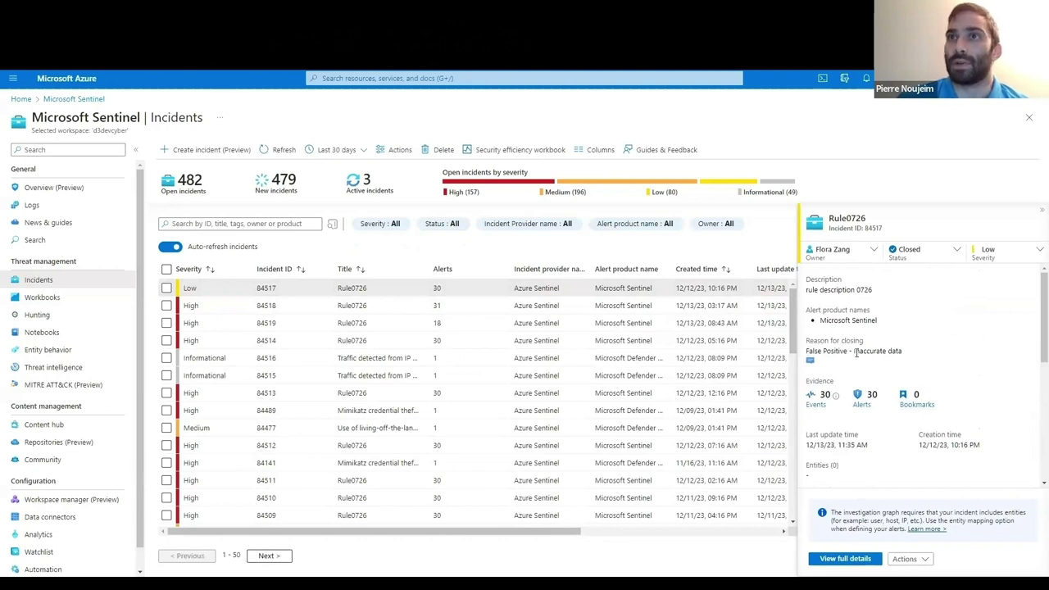